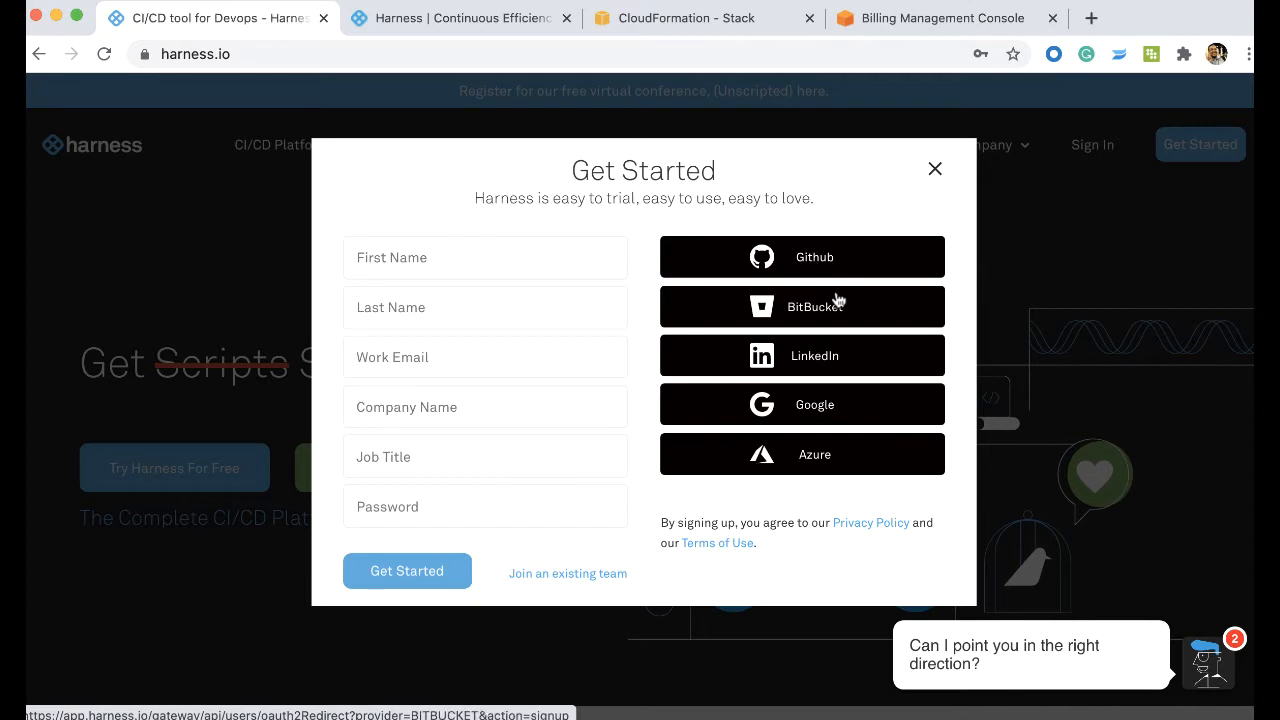
- Switch to the Harness Continuous Efficiency page and start connecting a Kubernetes cluster from the cloud integration settings
click(494, 30)
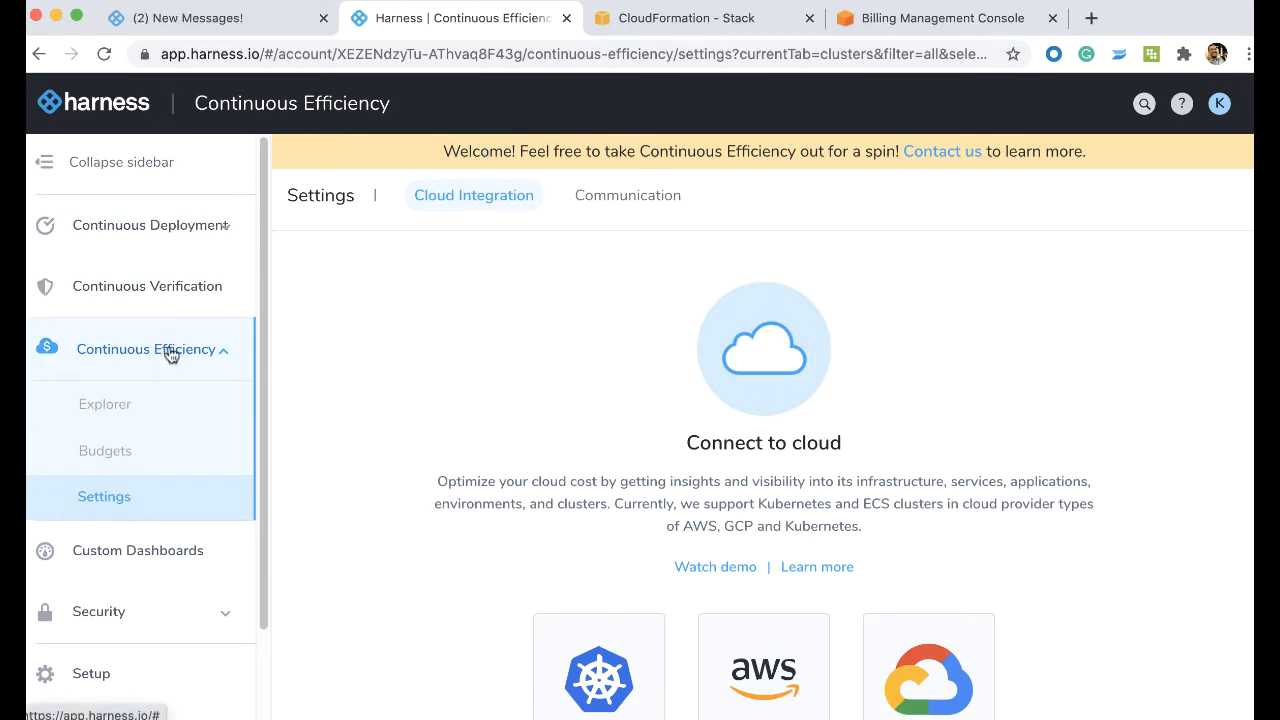
scroll(818, 403, down, 1)
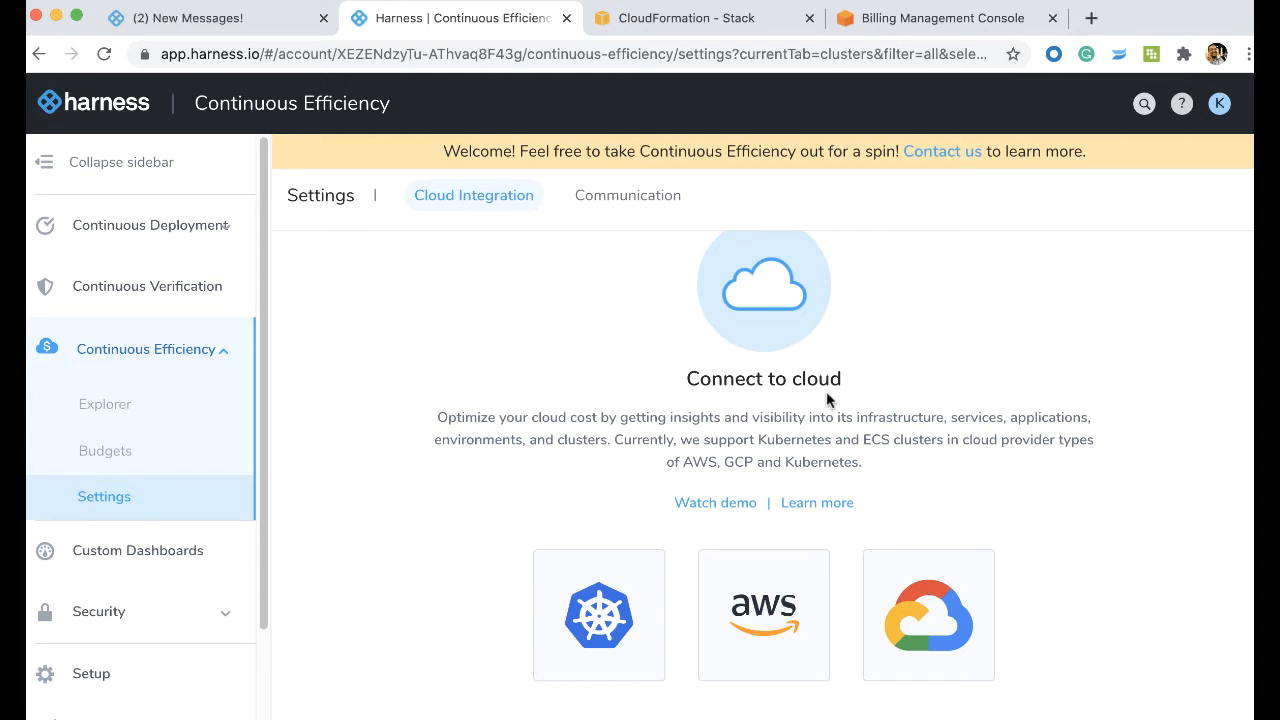
scroll(1057, 414, up, 1)
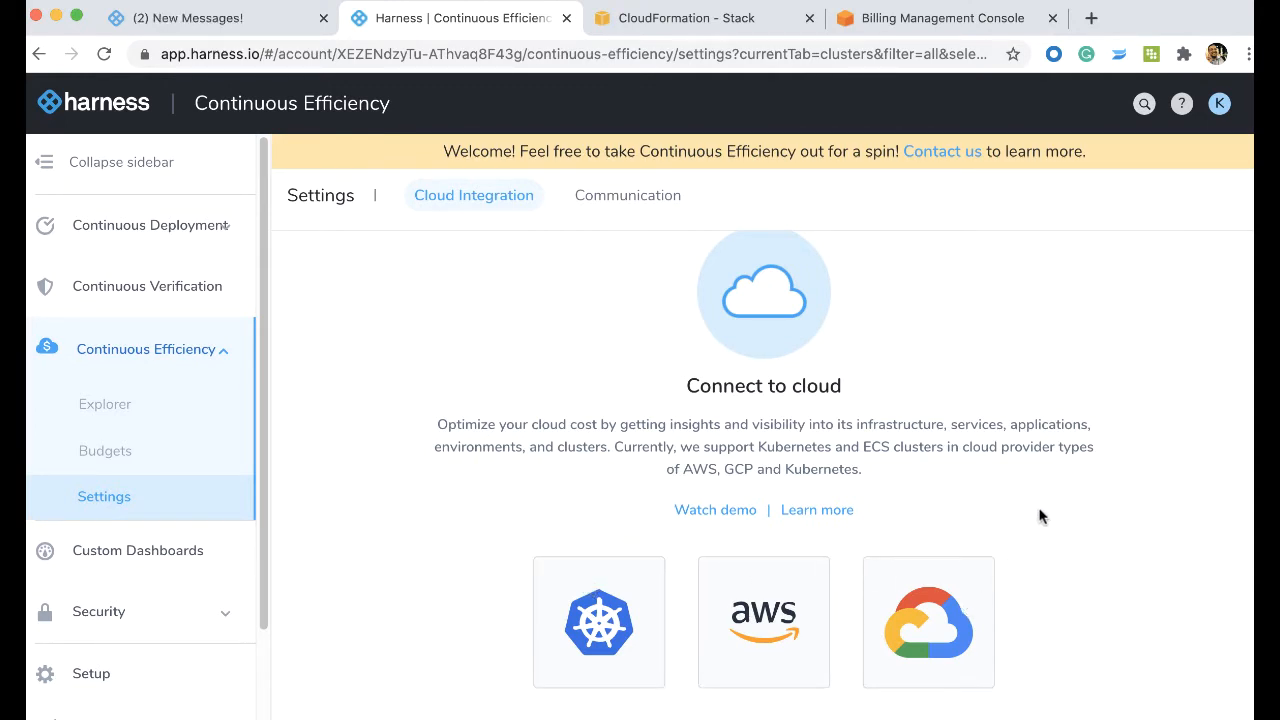
click(550, 678)
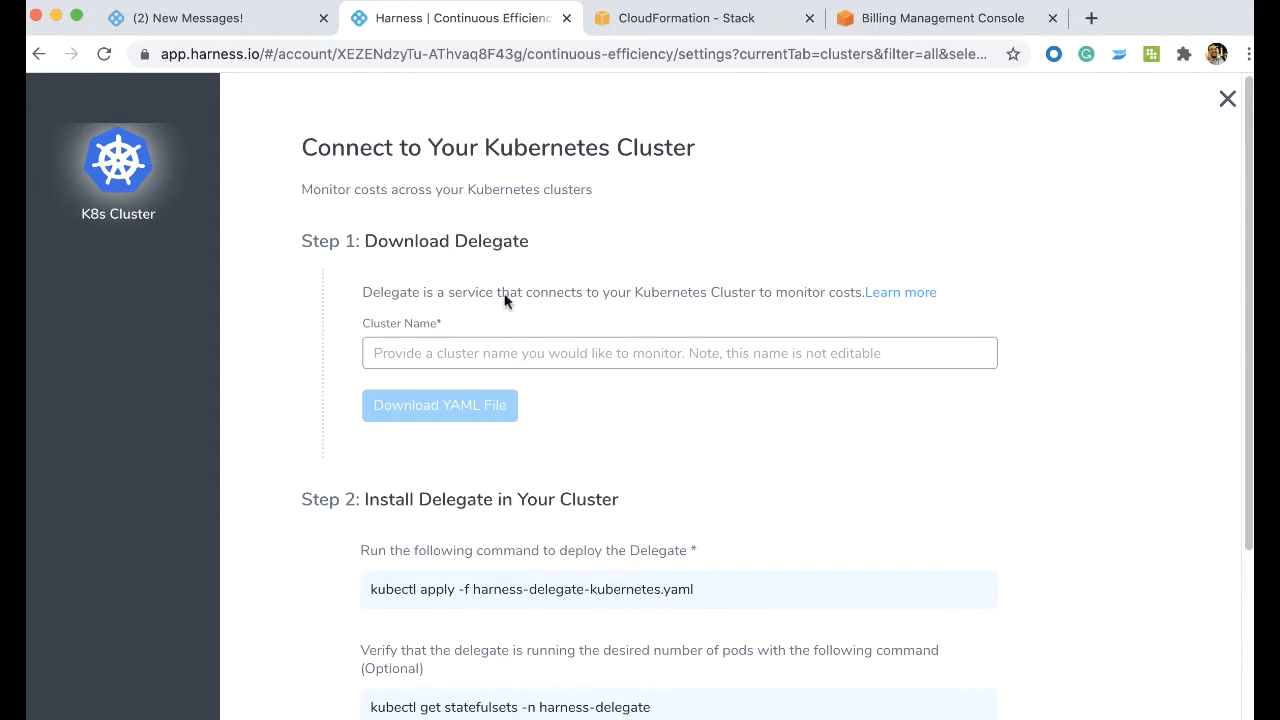
- Name the cluster mydelegate and download its delegate YAML file
click(519, 354)
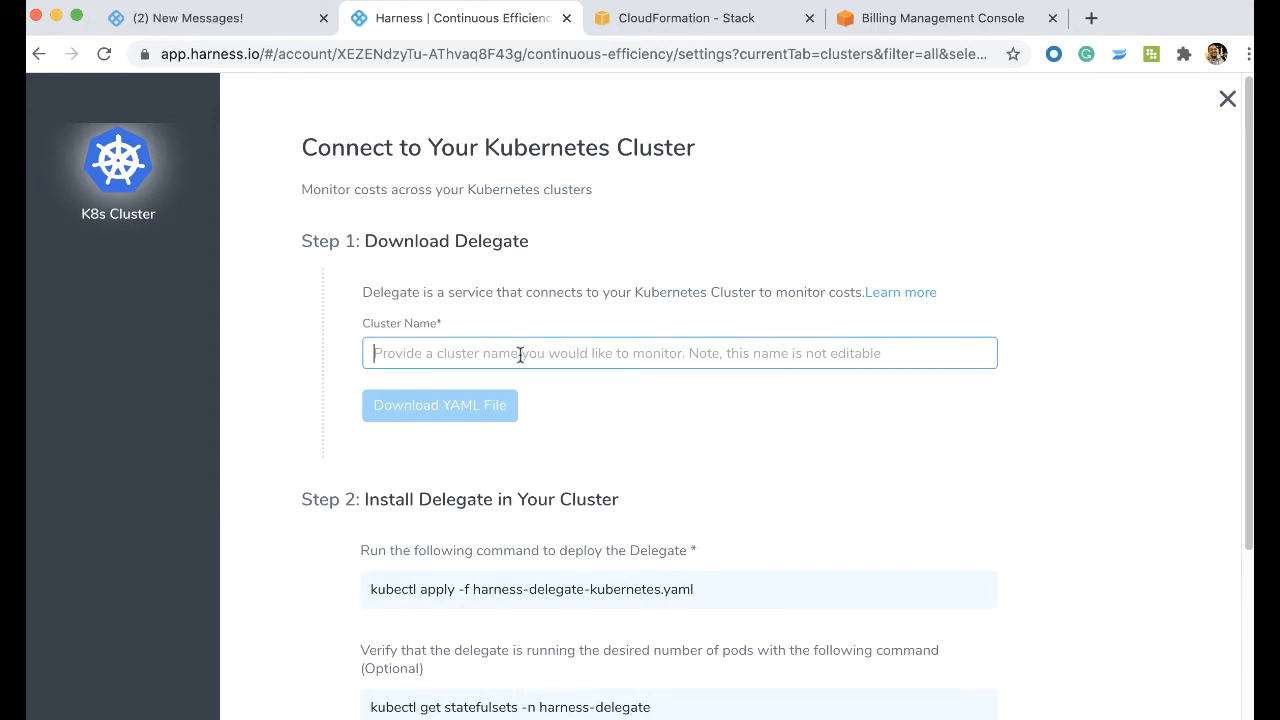
text(mydelegate)
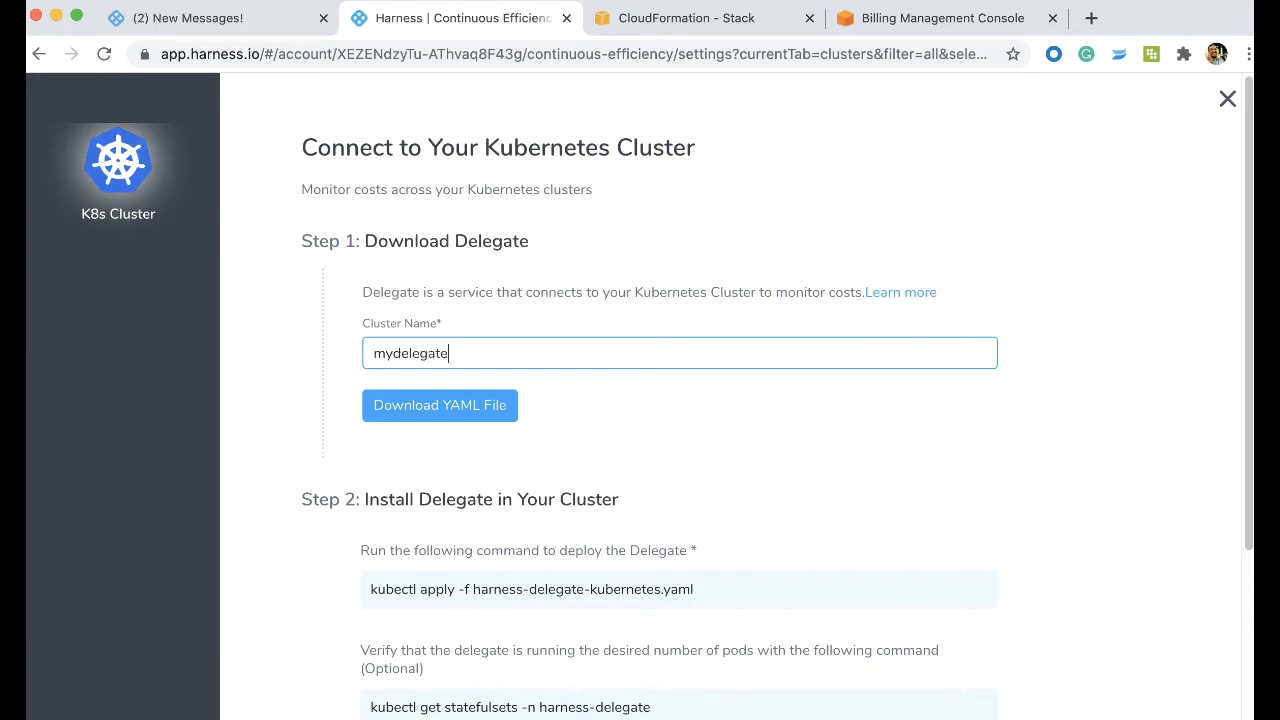
click(432, 402)
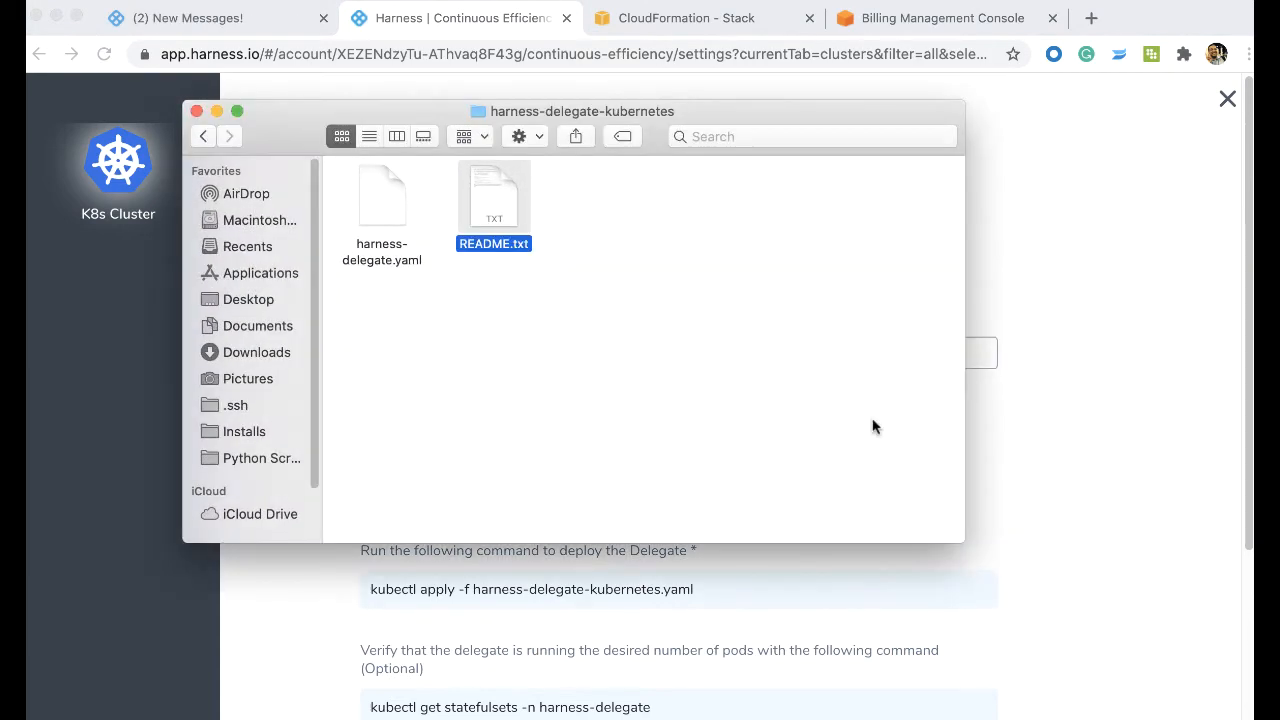
- Open README.txt in the harness-delegate-kubernetes folder, highlight the kubectl apply command for installing the delegate, and close the file and folder
click(203, 136)
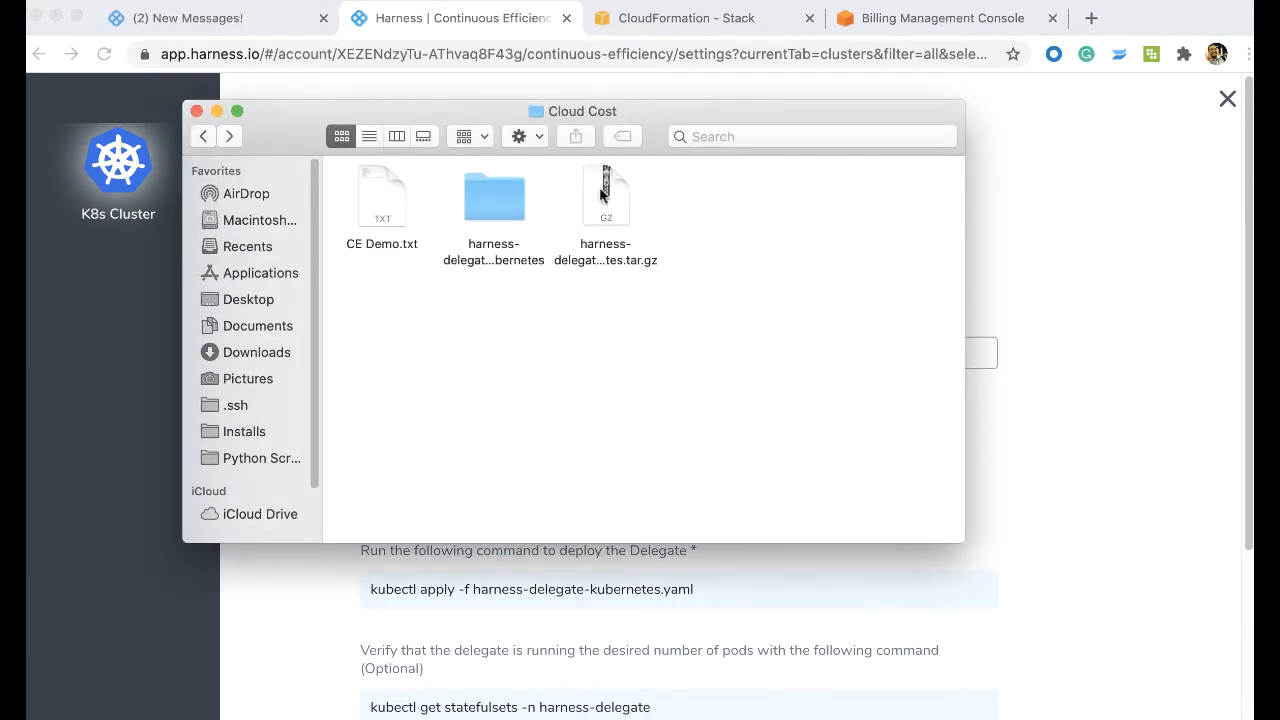
click(603, 190)
double_click(475, 199)
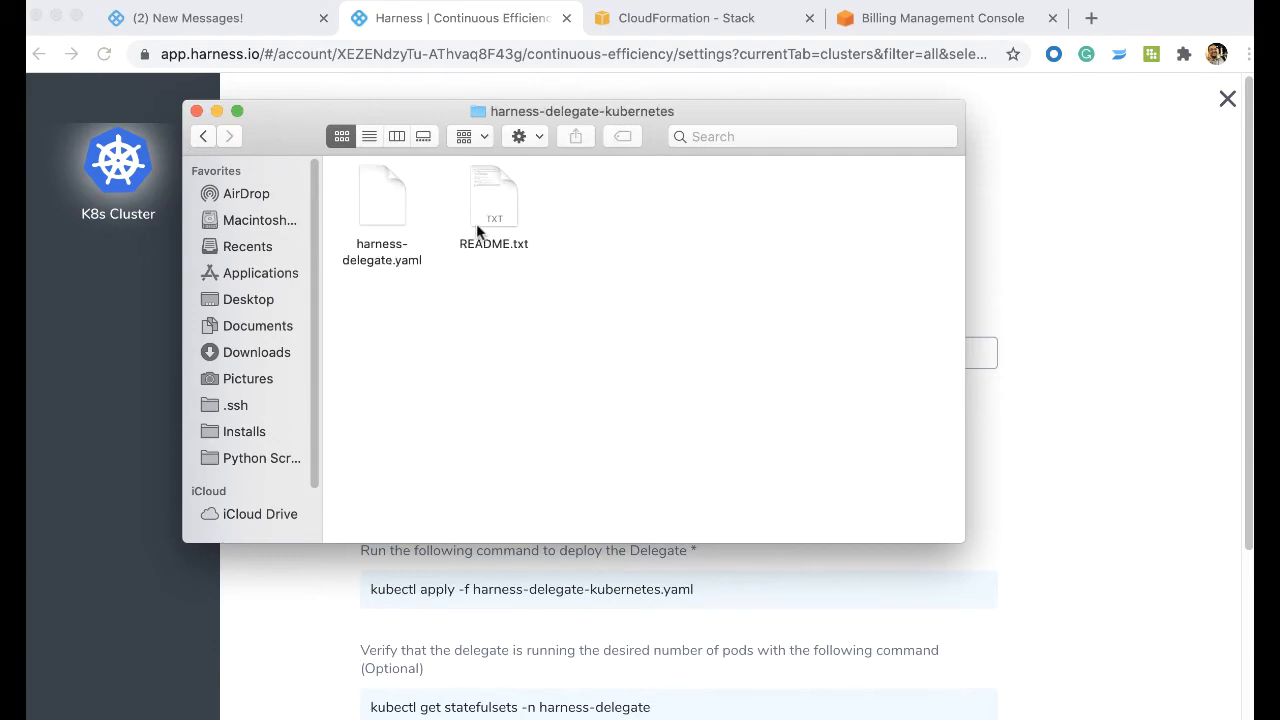
double_click(505, 205)
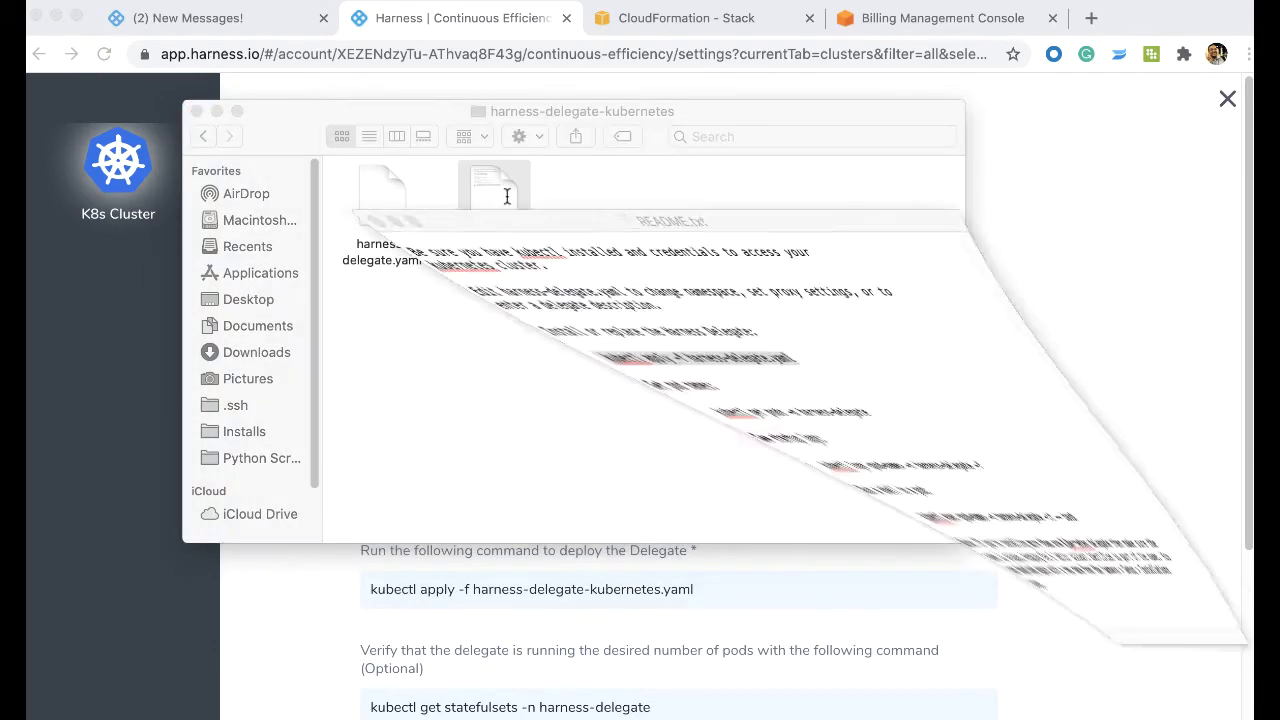
click(552, 210)
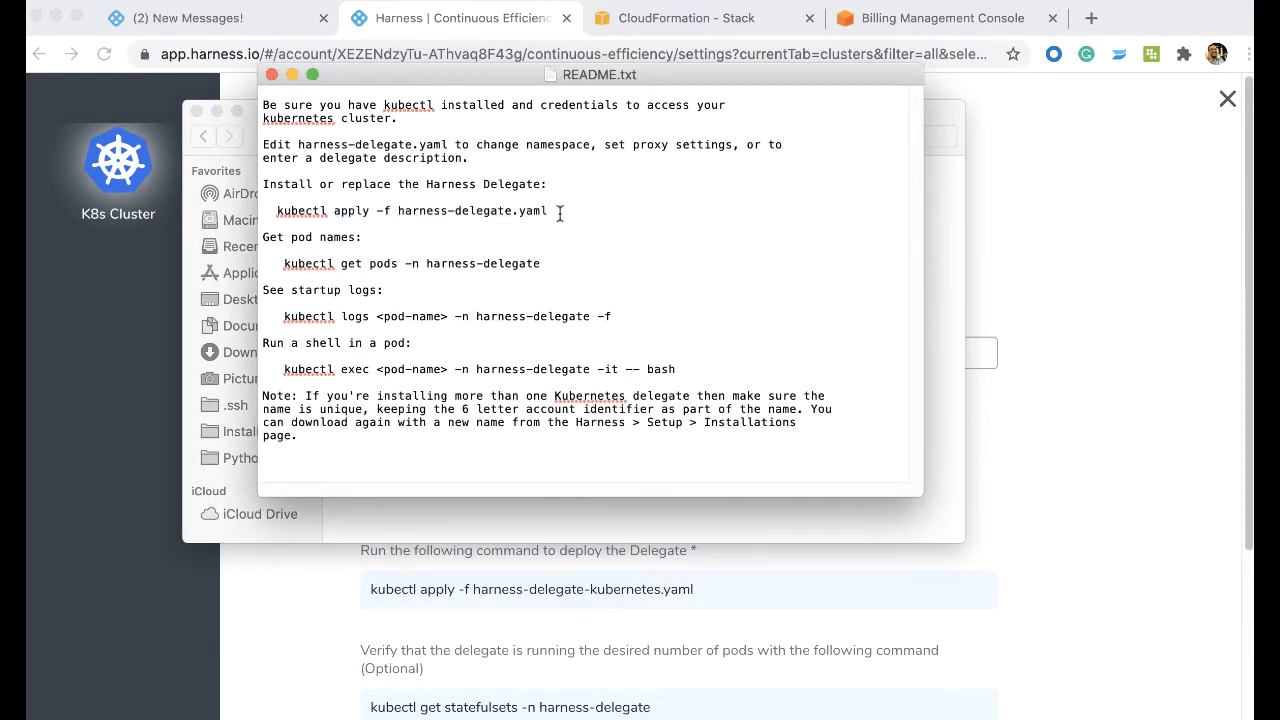
drag(558, 212, 278, 213)
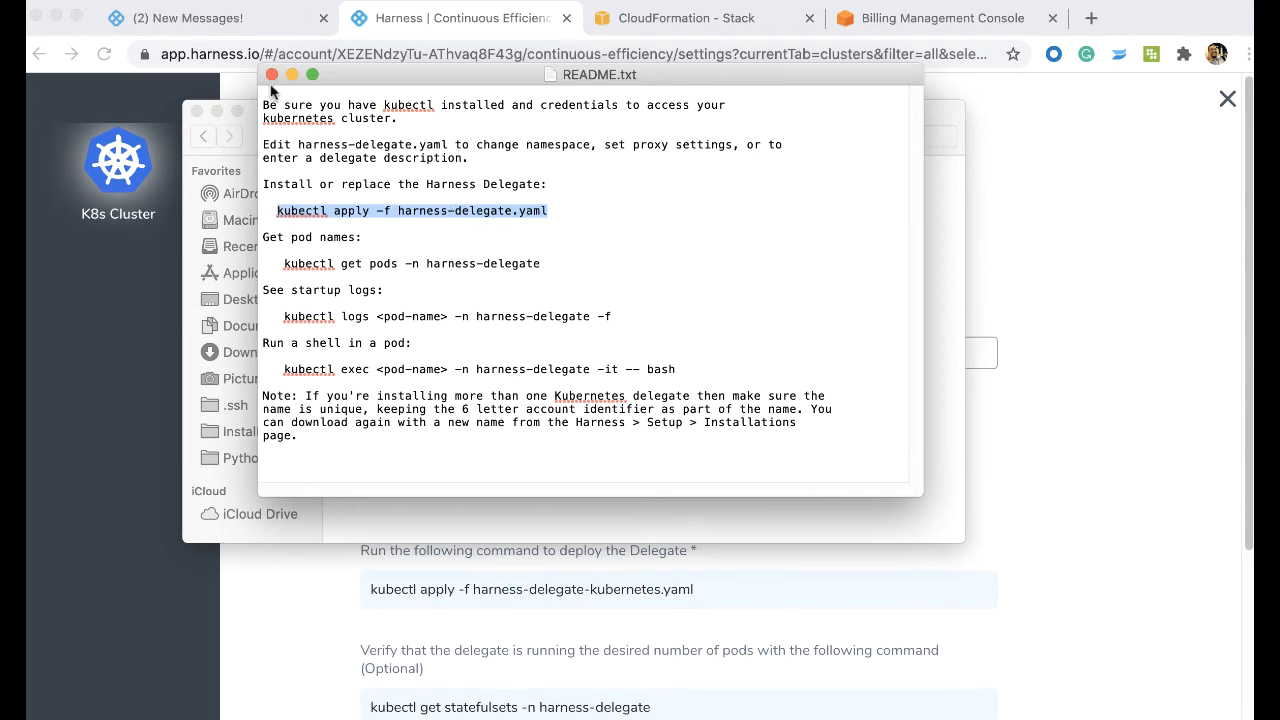
click(271, 74)
click(211, 108)
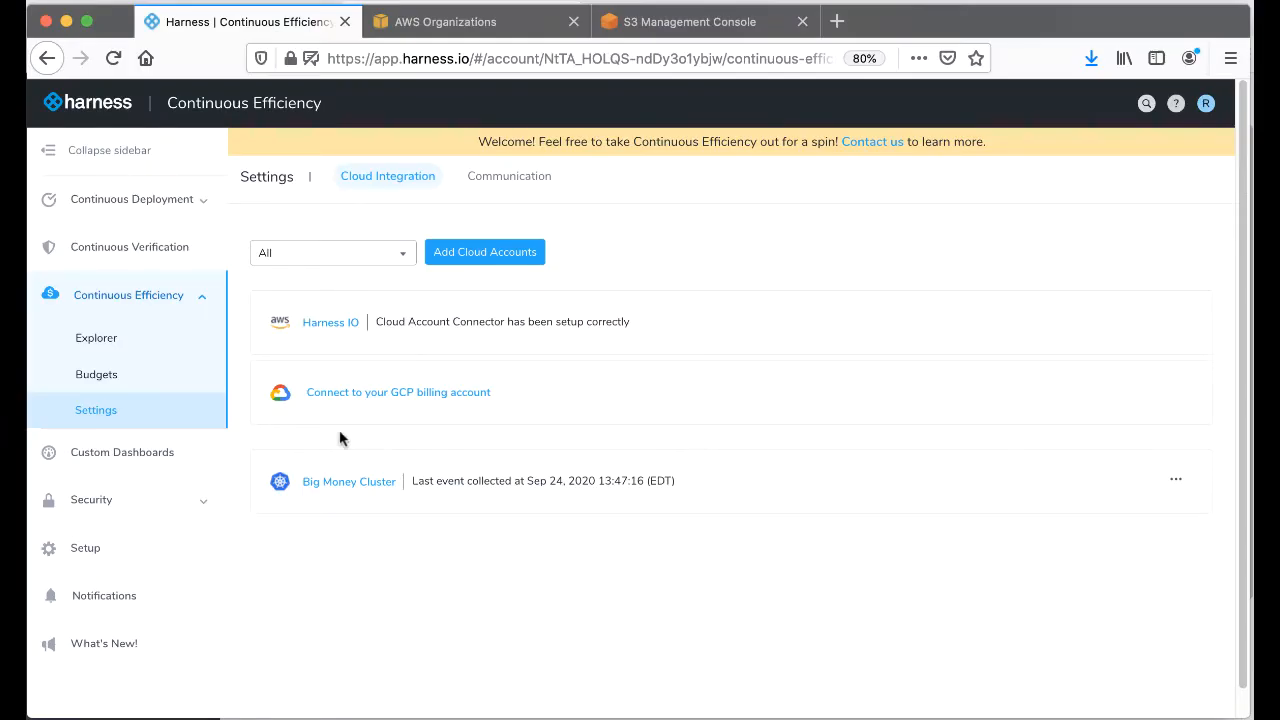
- Review the Setup and Continuous Efficiency pages of the Big Money Cluster cloud provider and close it without submitting
click(337, 484)
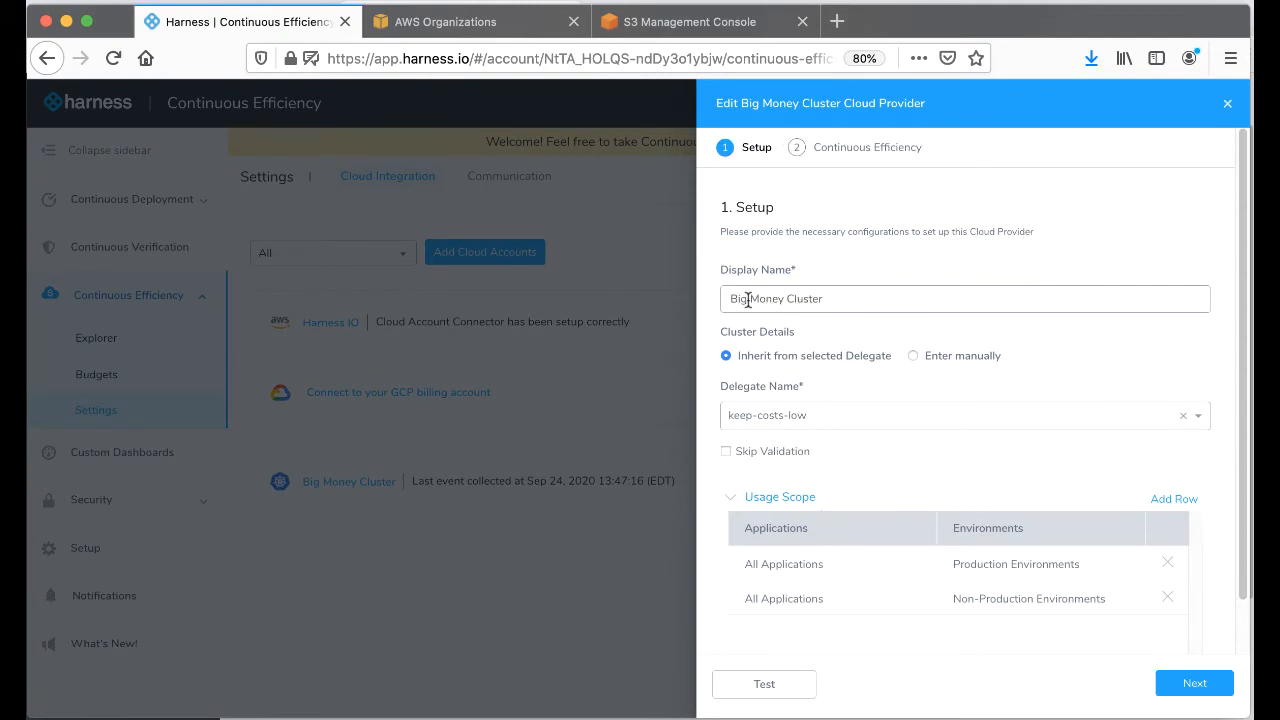
drag(737, 300, 840, 301)
click(884, 278)
scroll(884, 278, down, 2)
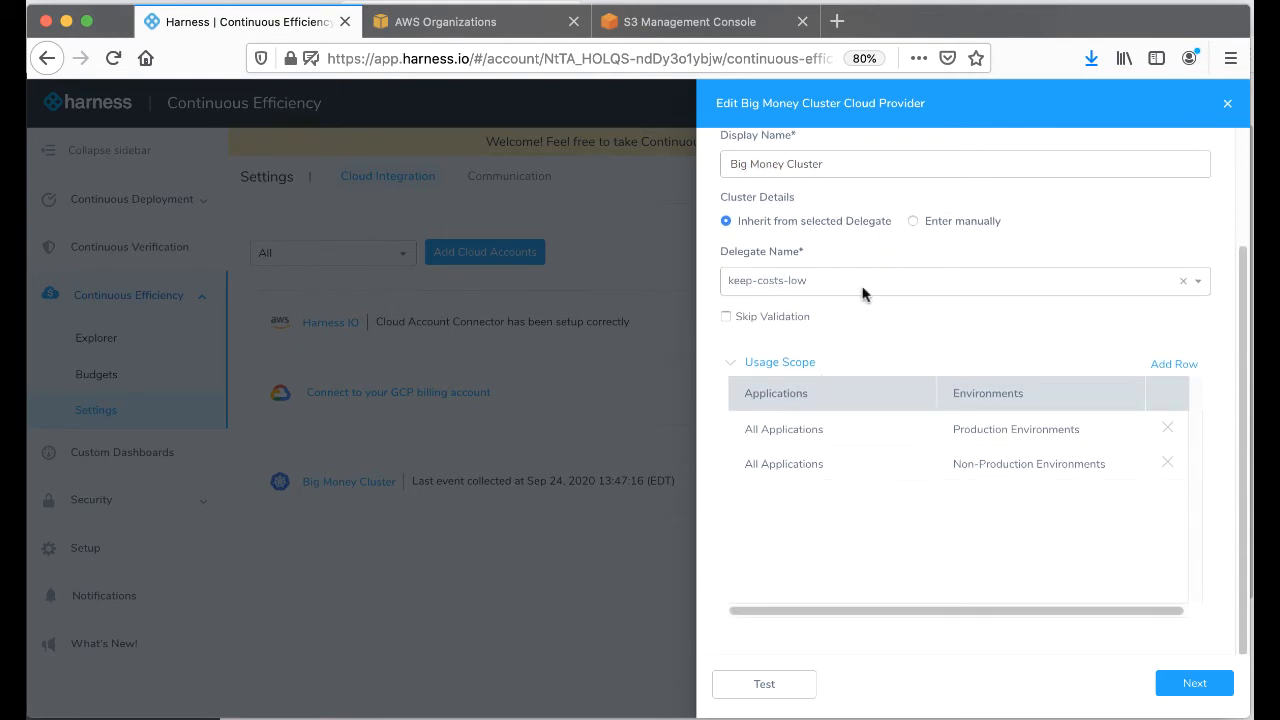
click(1210, 689)
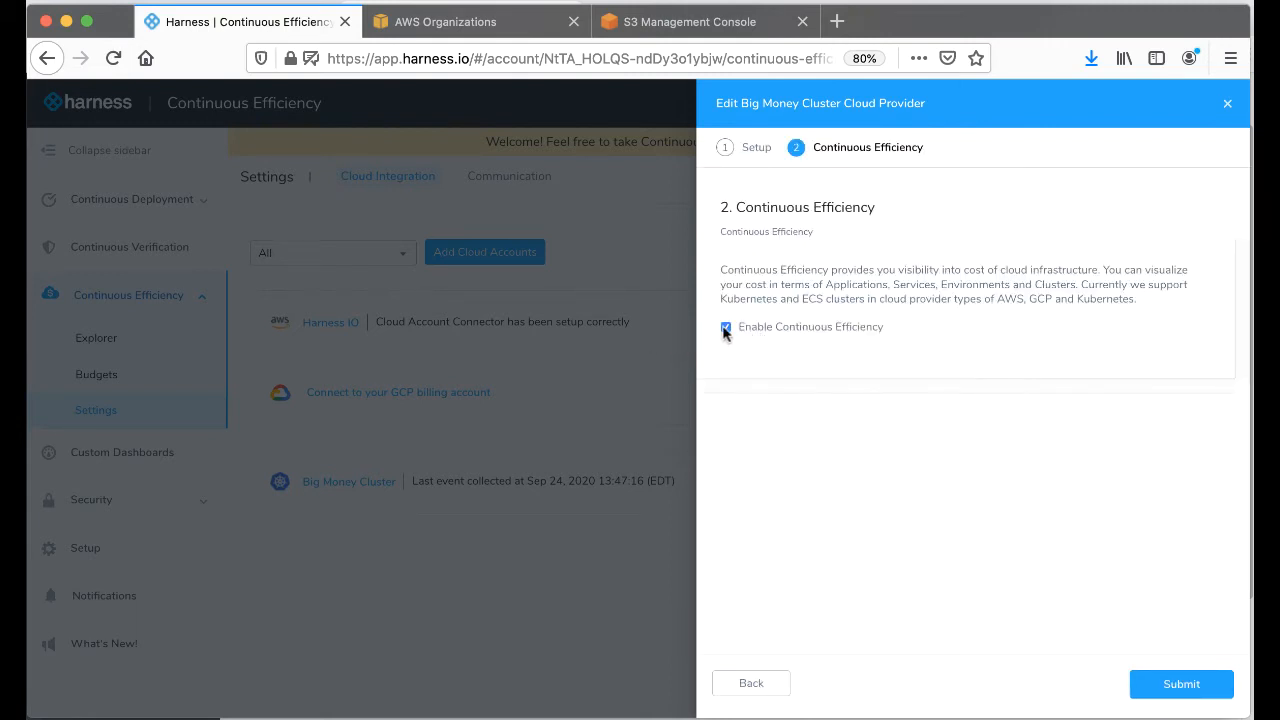
click(1227, 104)
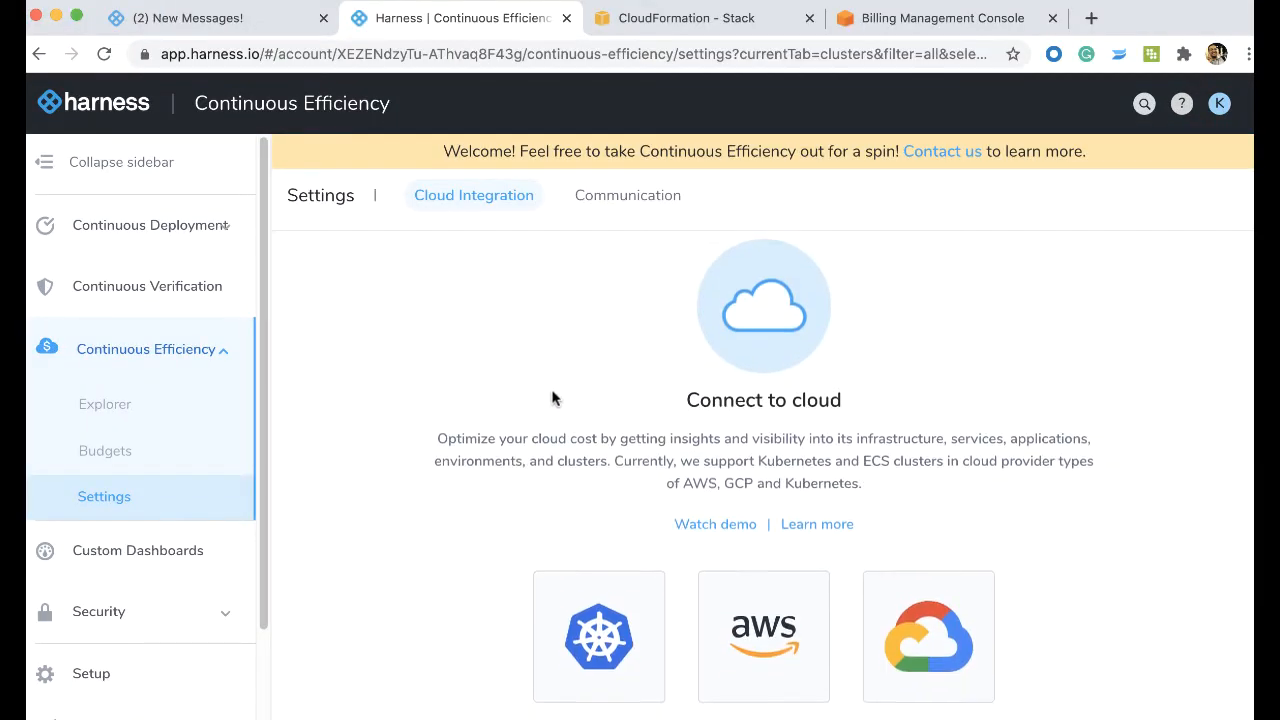
- Start connecting the AWS master account, show the instructions for creating a Cost and Usage Report, and launch the AWS console
scroll(551, 397, down, 1)
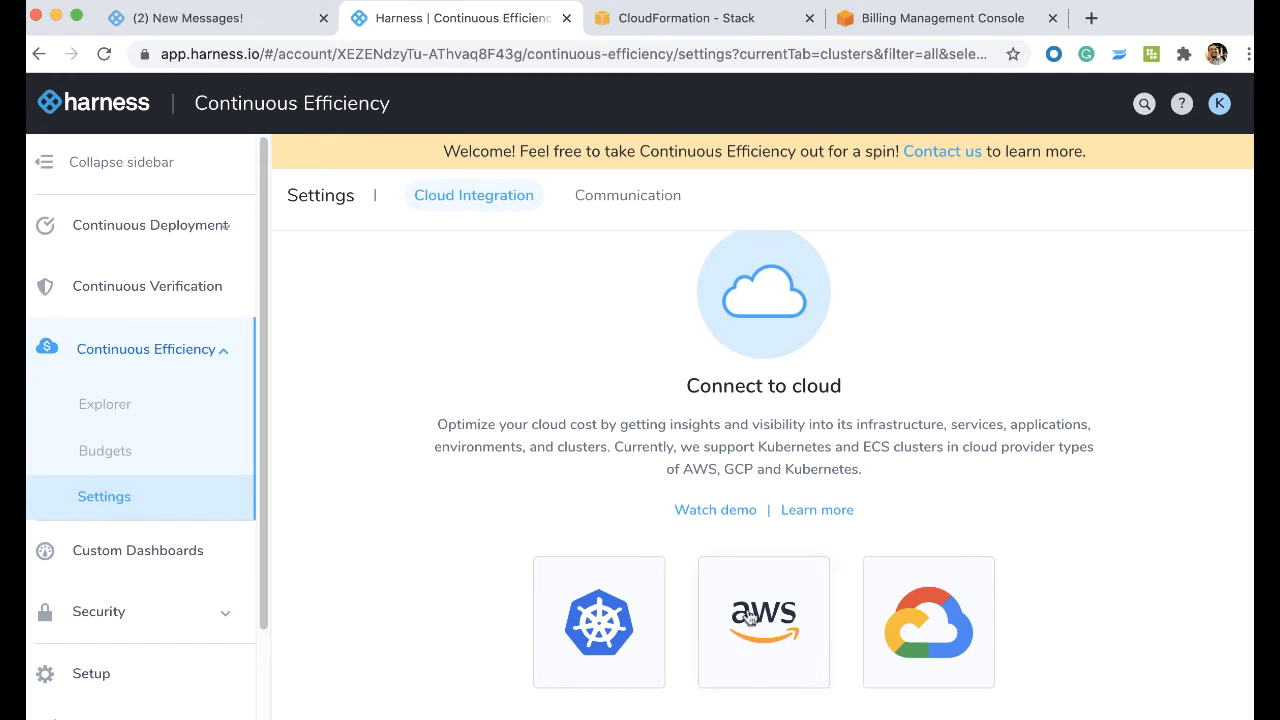
scroll(958, 482, down, 1)
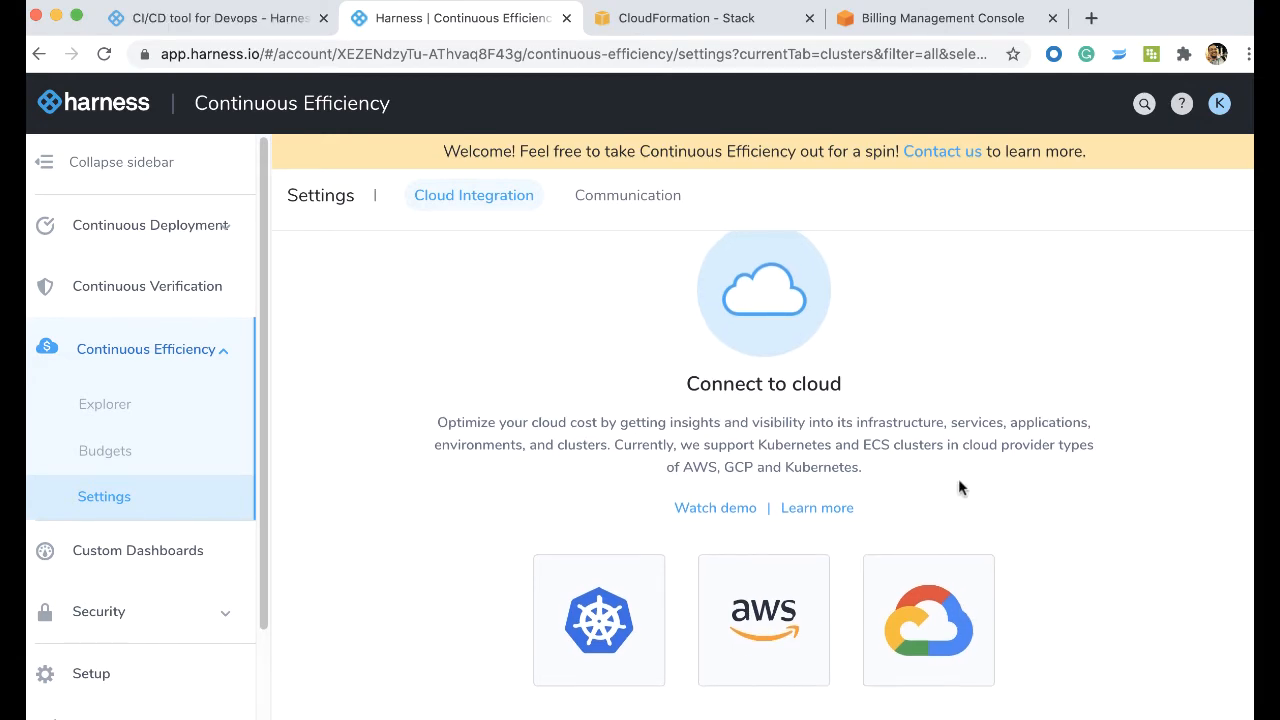
click(797, 603)
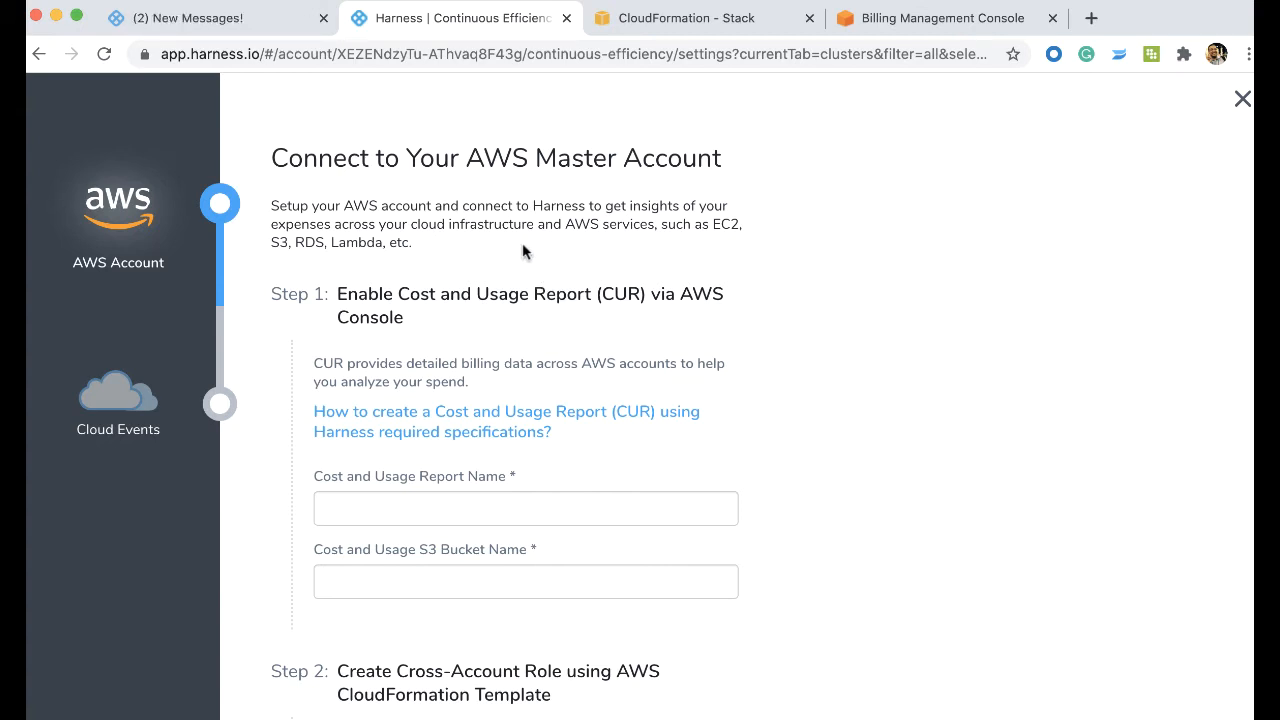
click(440, 438)
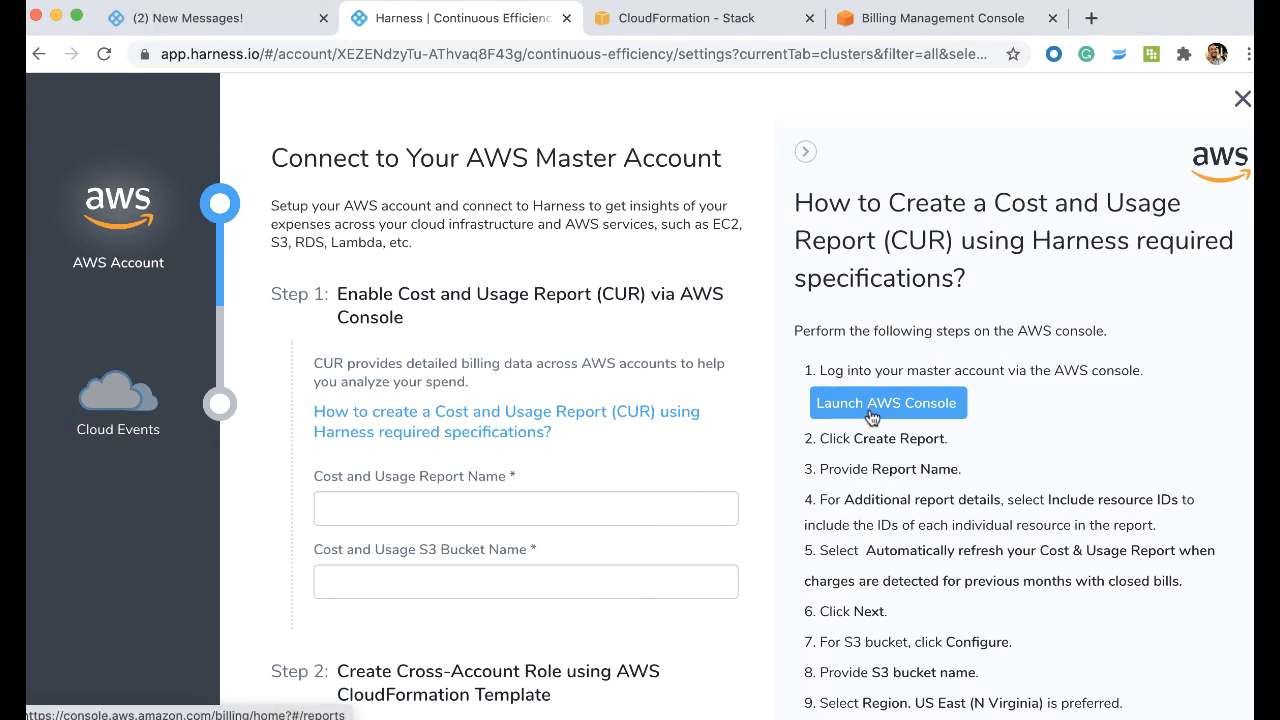
click(872, 410)
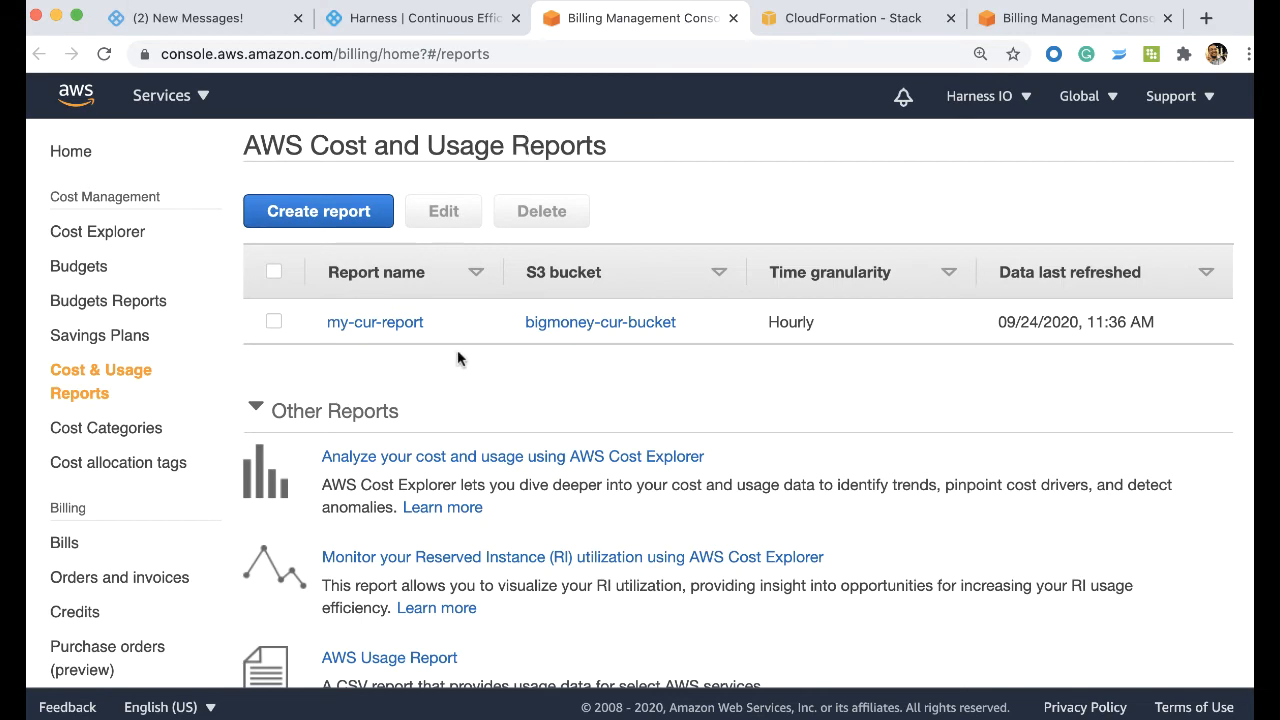
- Open the form for creating a Cost and Usage Report, view its content options, and return to the report list
click(310, 222)
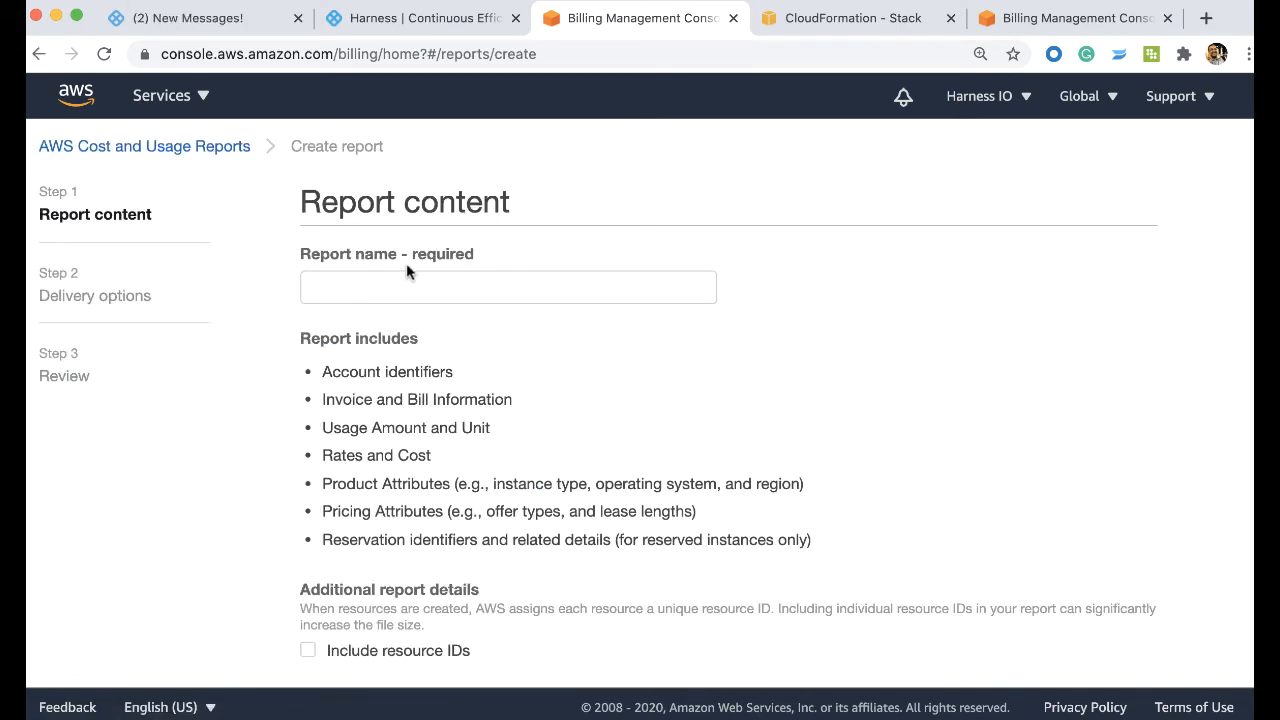
scroll(406, 263, down, 3)
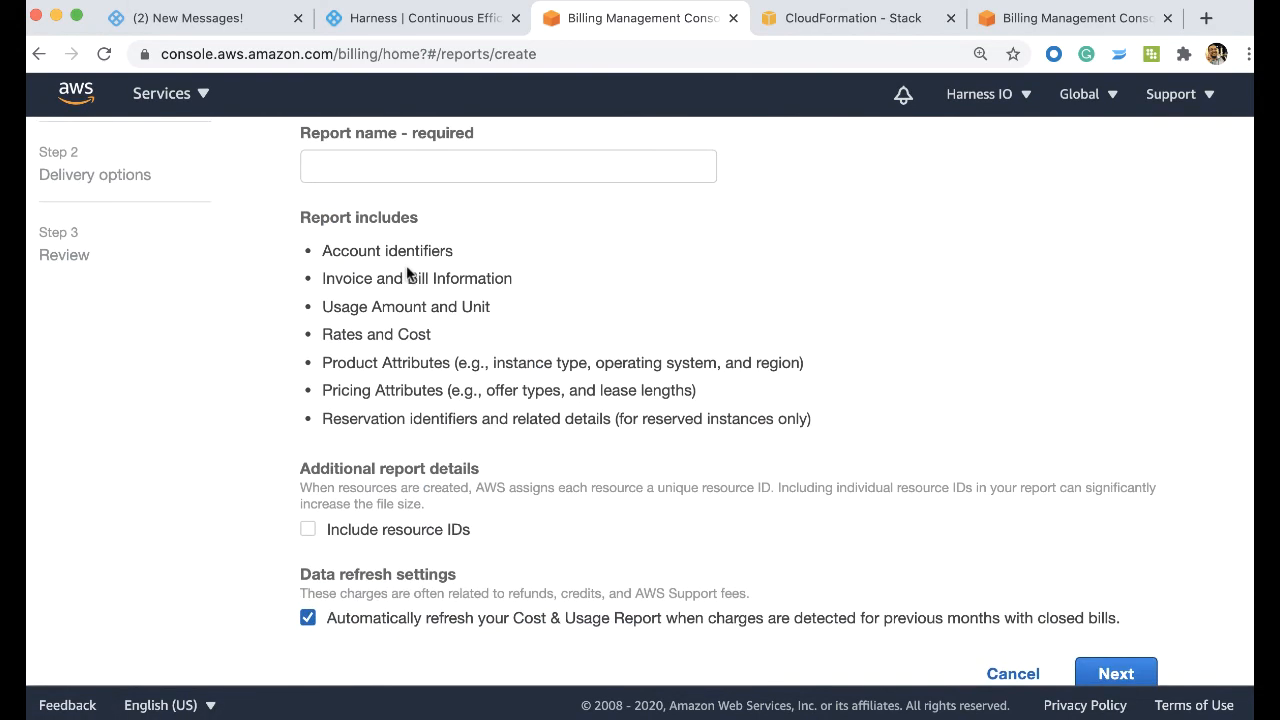
click(40, 54)
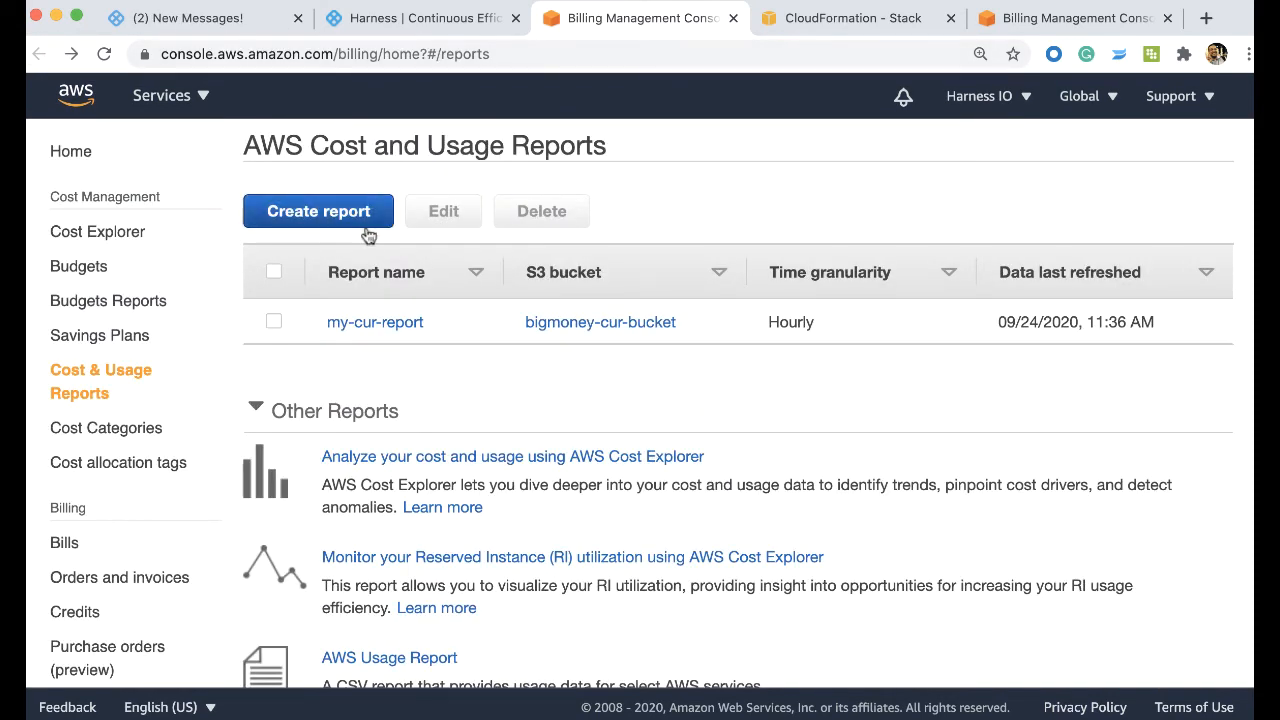
- Copy the report name my-cur-report from the AWS console into the Cost and Usage Report Name in Harness
drag(440, 326, 326, 325)
key(ctrl+c)
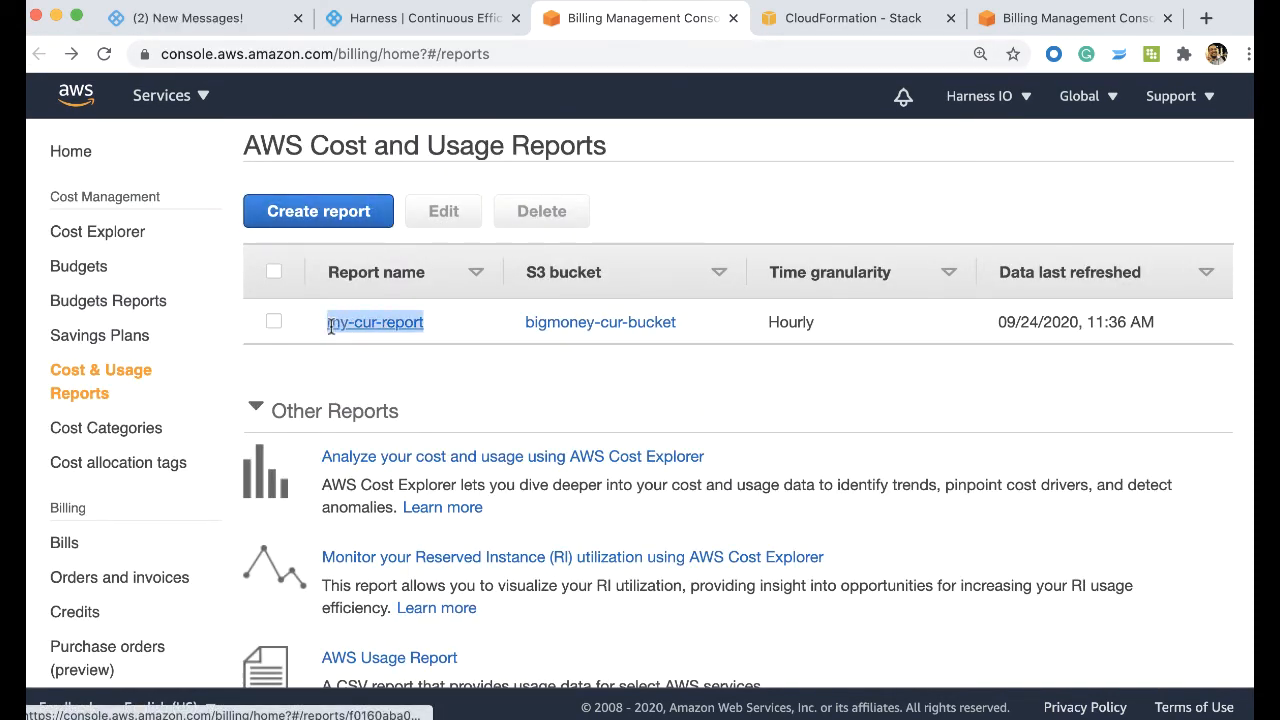
click(437, 28)
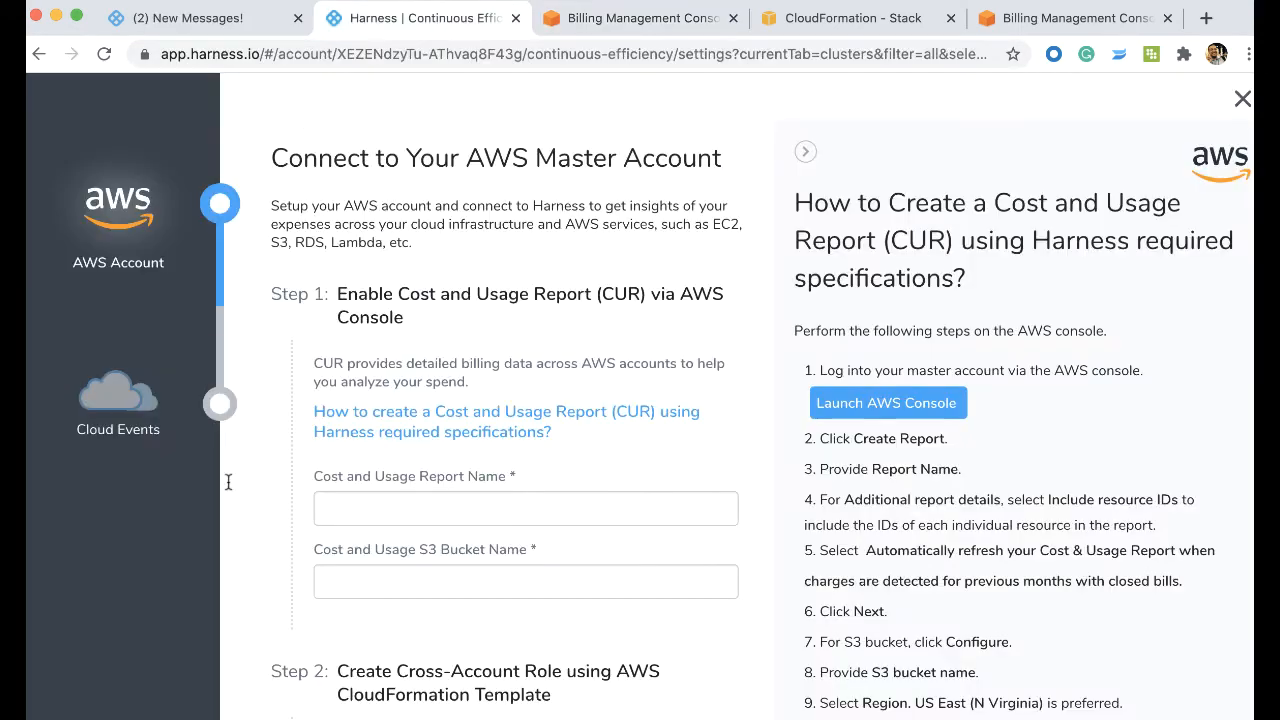
click(403, 512)
key(ctrl+v)
- Copy the bucket name bigmoney-cur-bucket from the AWS report list into the Cost and Usage S3 Bucket Name in Harness
click(600, 31)
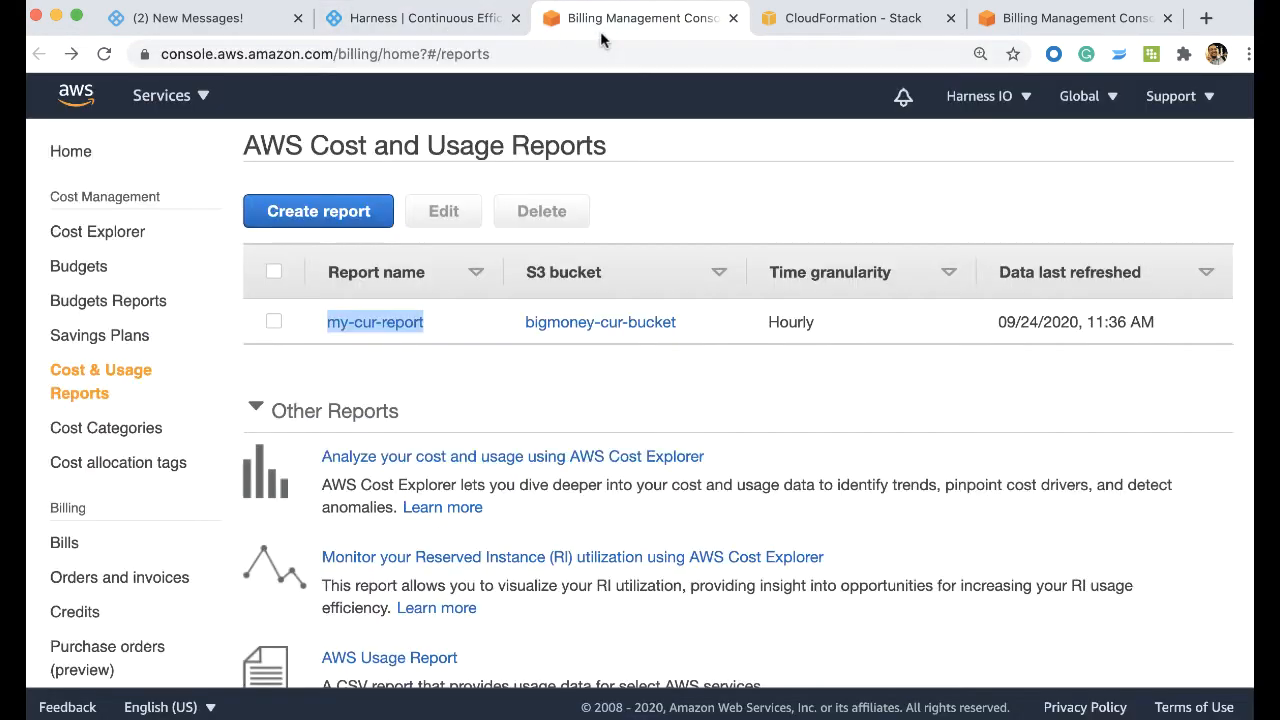
drag(678, 324, 518, 323)
key(ctrl+c)
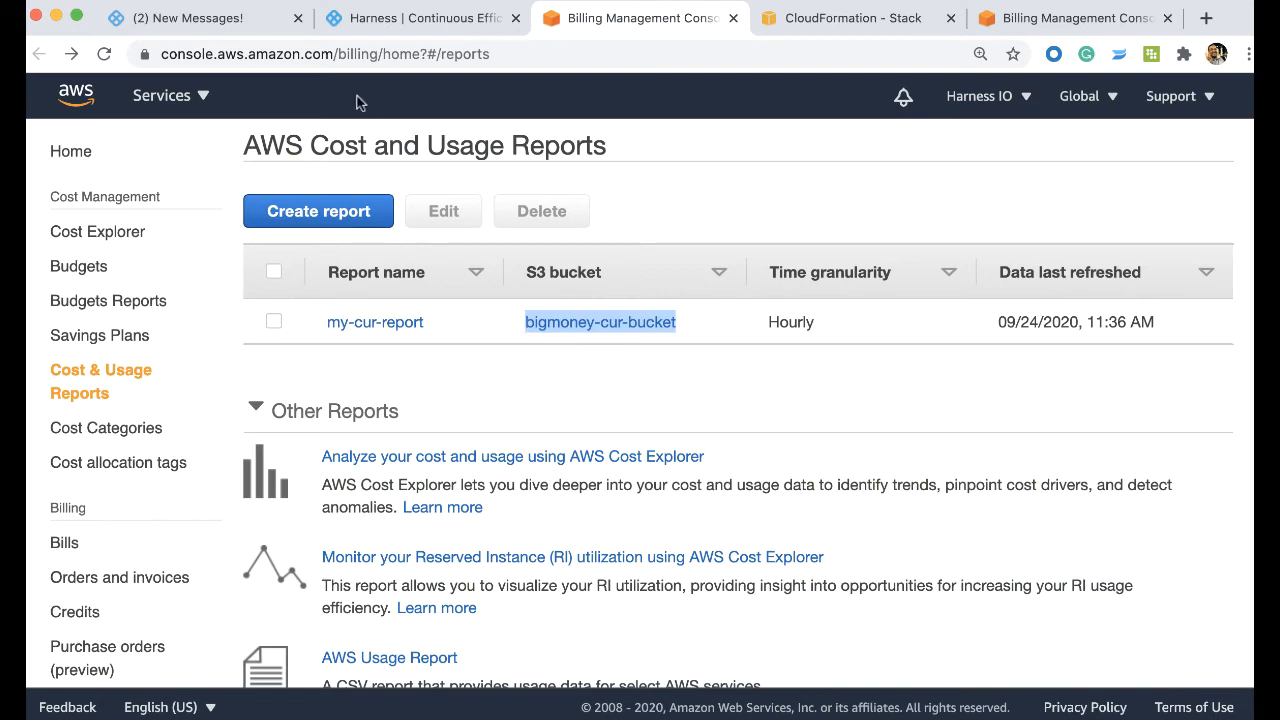
click(430, 22)
click(386, 578)
key(ctrl+v)
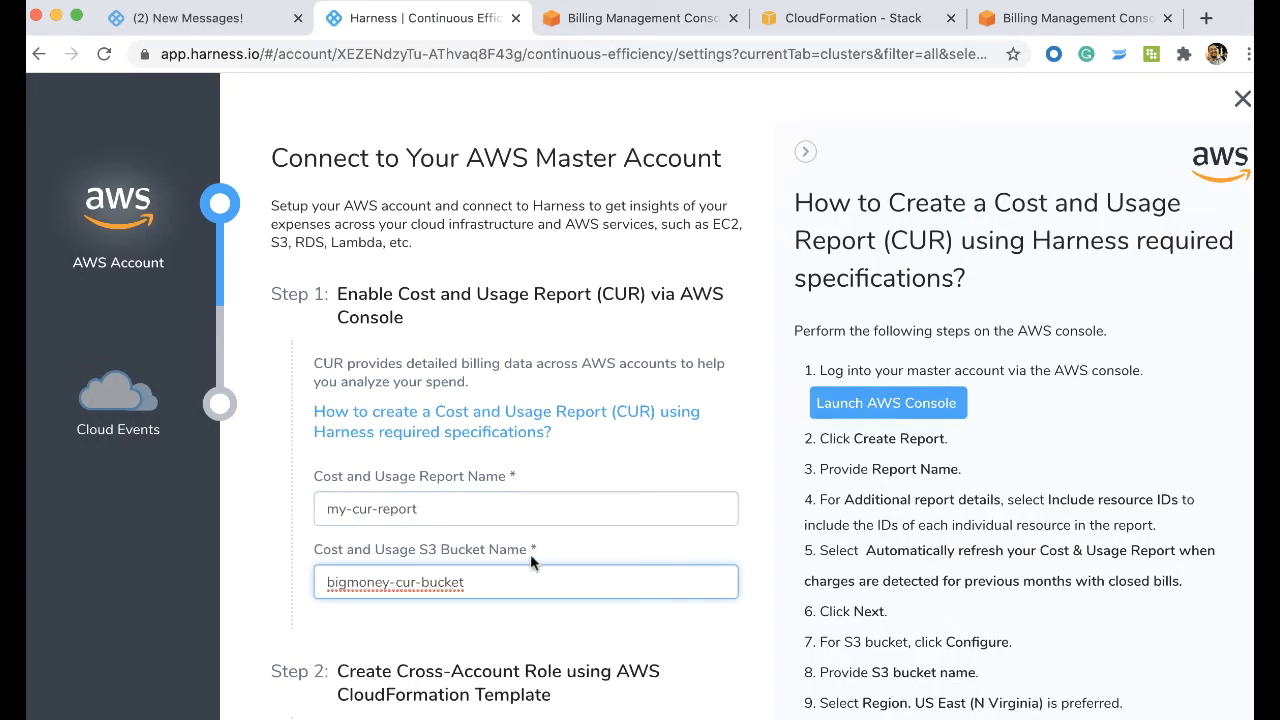
click(650, 540)
- Show the cross-account role instructions, launch the CloudFormation template in AWS, and return to the Harness connection form
scroll(650, 540, down, 5)
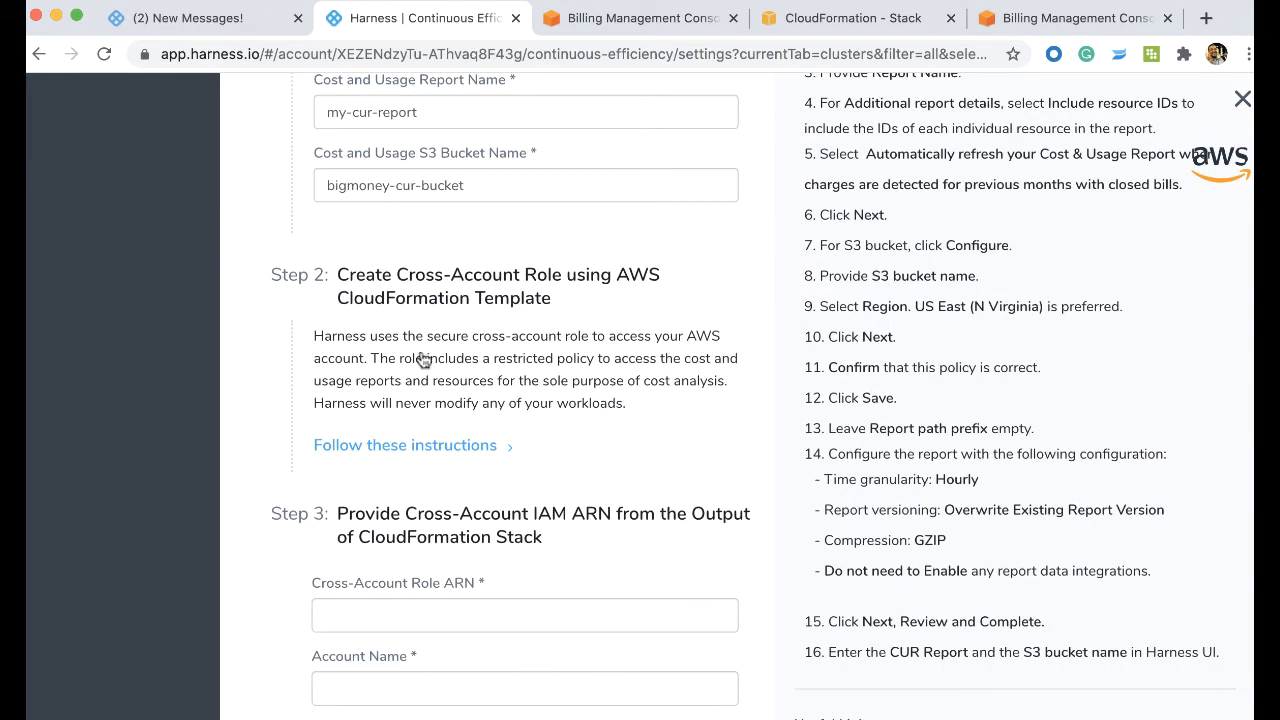
click(412, 447)
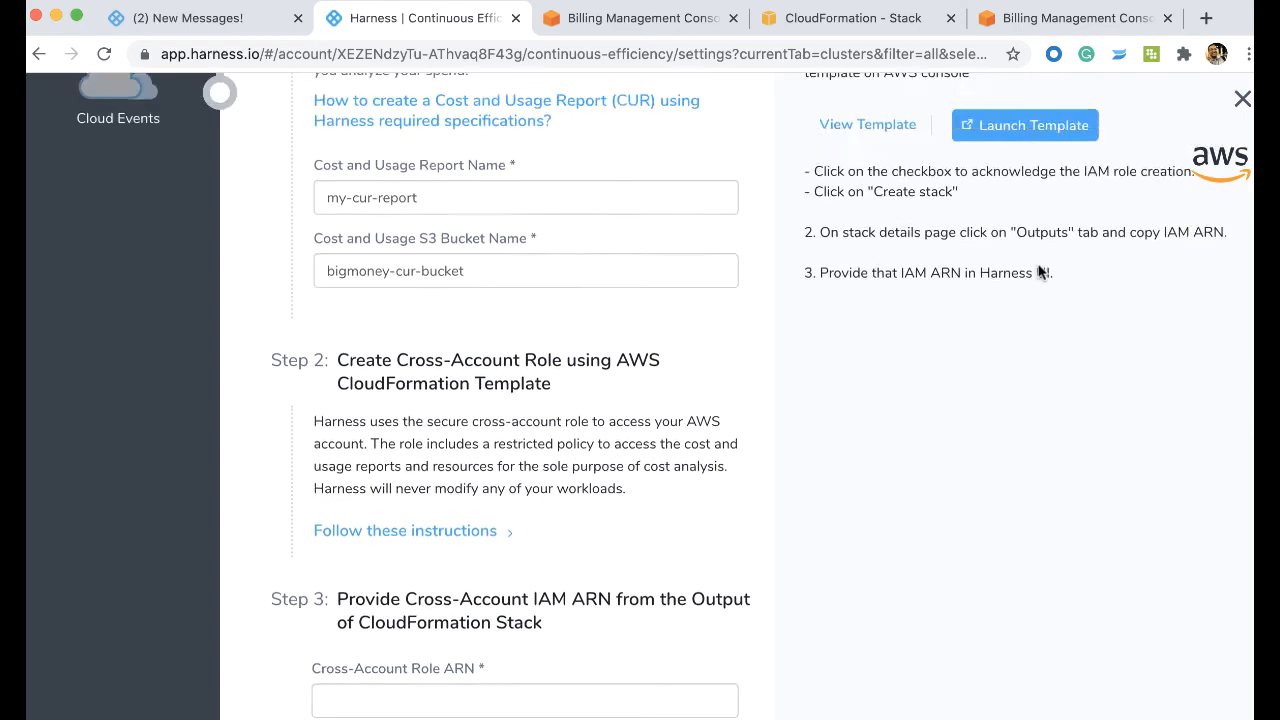
scroll(790, 272, up, 3)
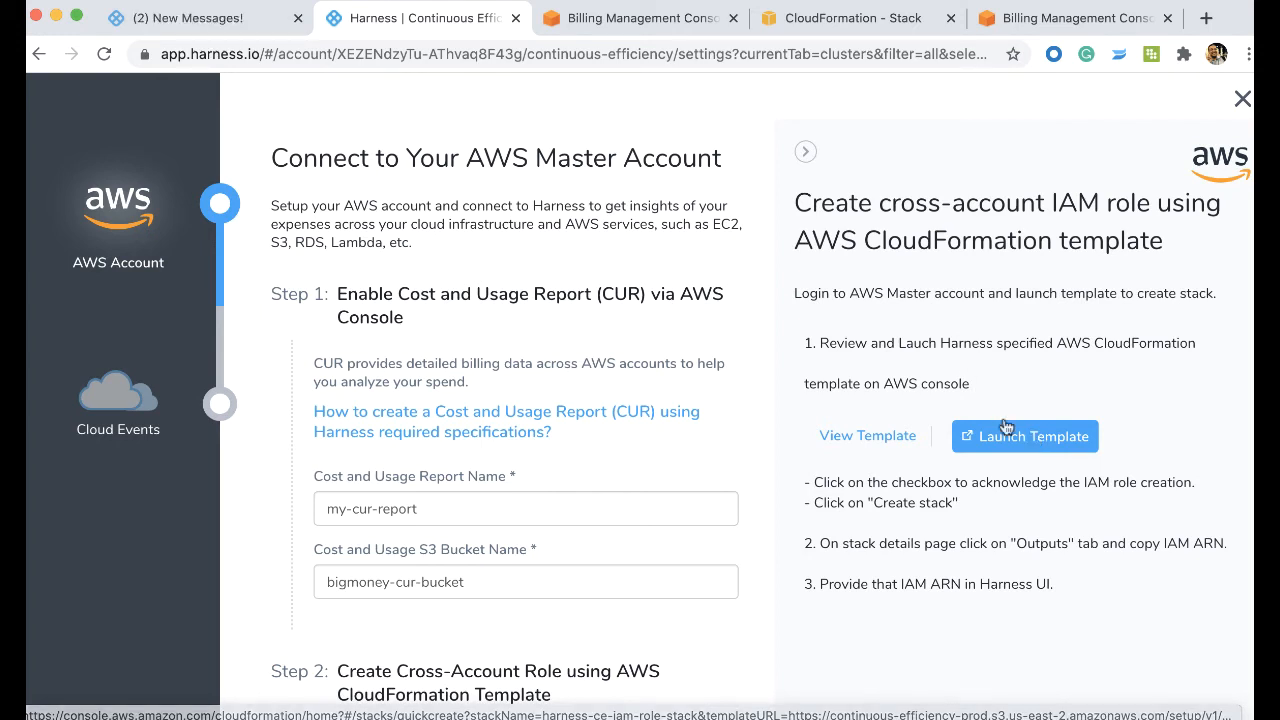
click(1030, 440)
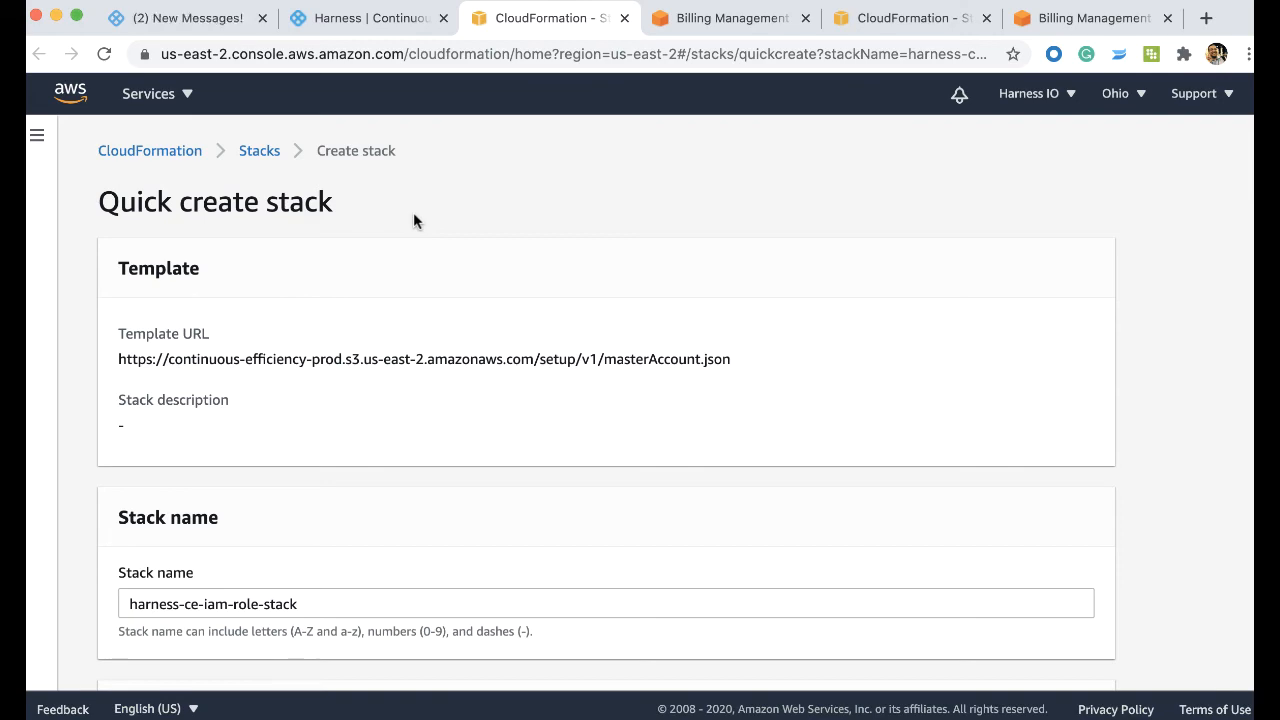
click(377, 21)
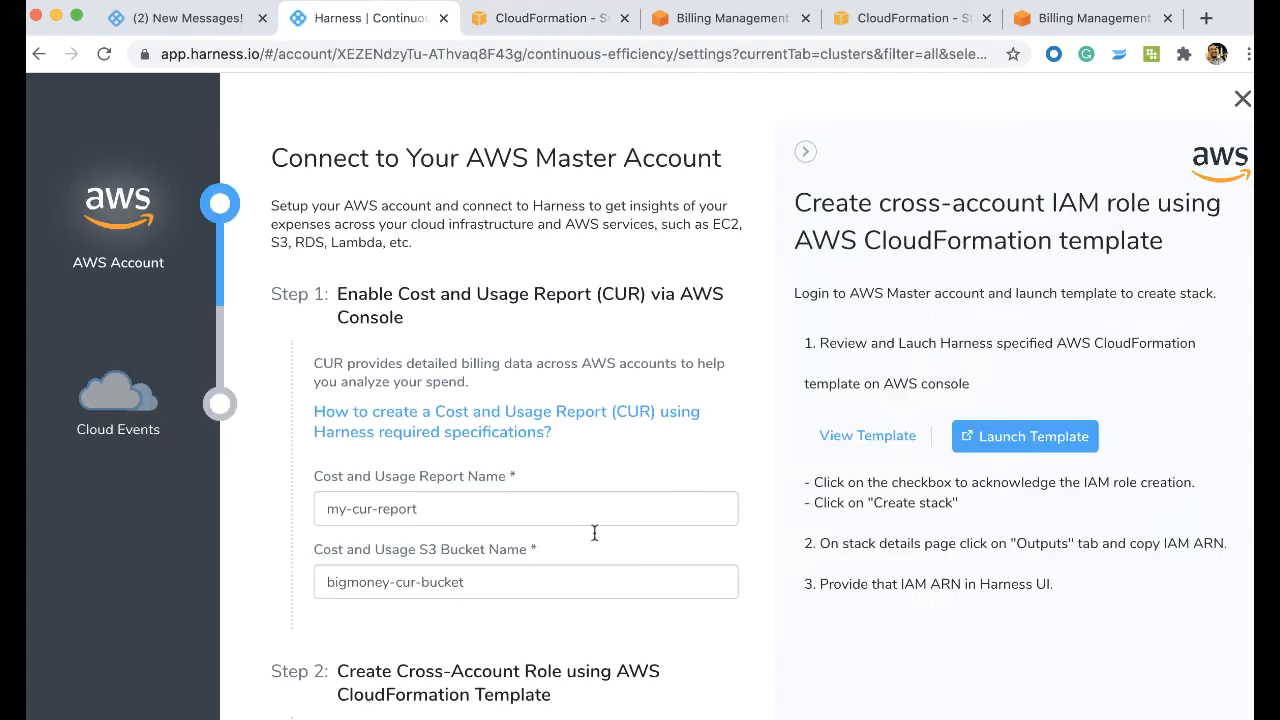
scroll(594, 533, down, 3)
scroll(503, 563, down, 5)
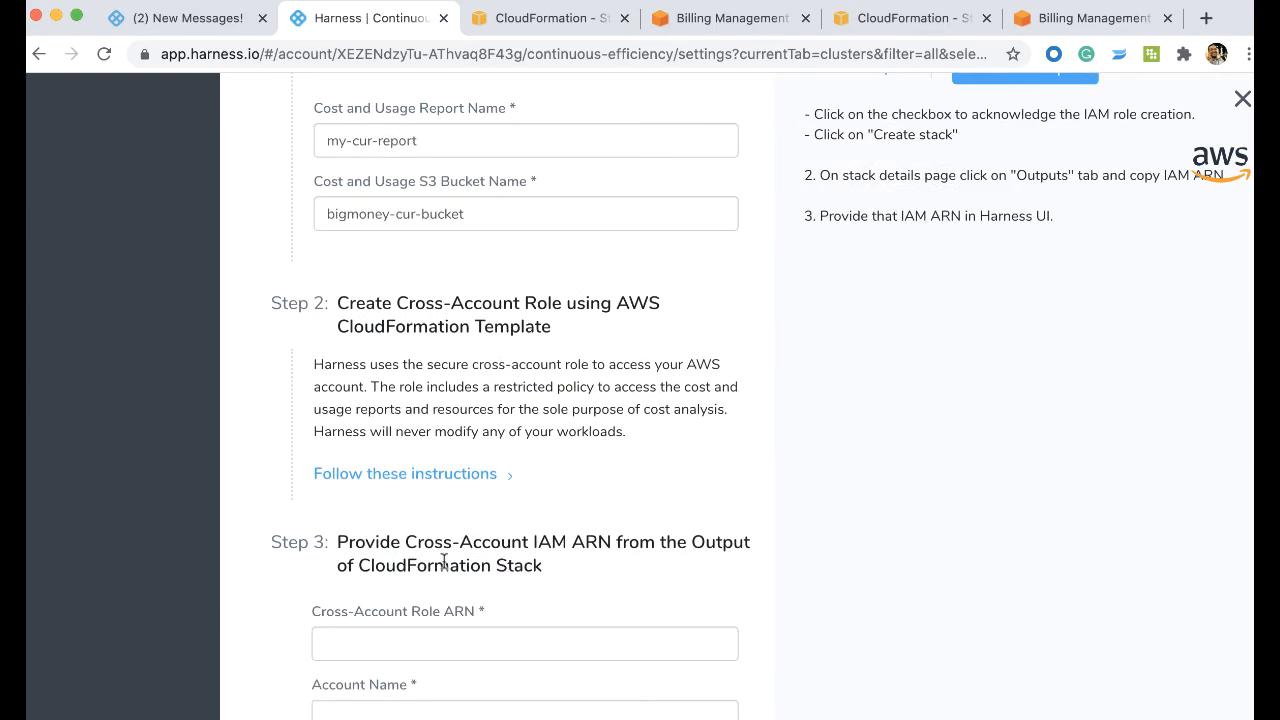
scroll(443, 562, up, 8)
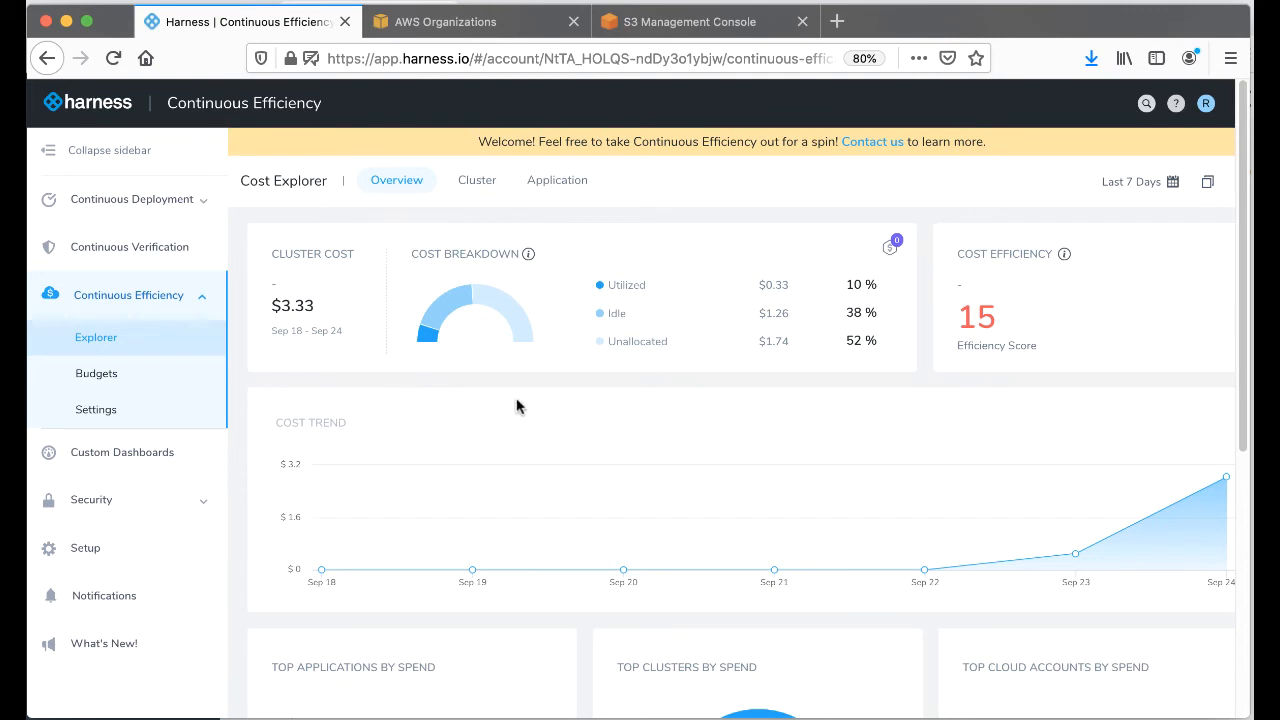
- Review the Cost Explorer overview, examining the cost breakdown, efficiency score, cost trend, and top applications, clusters and cloud accounts by spend
scroll(517, 400, right, 1)
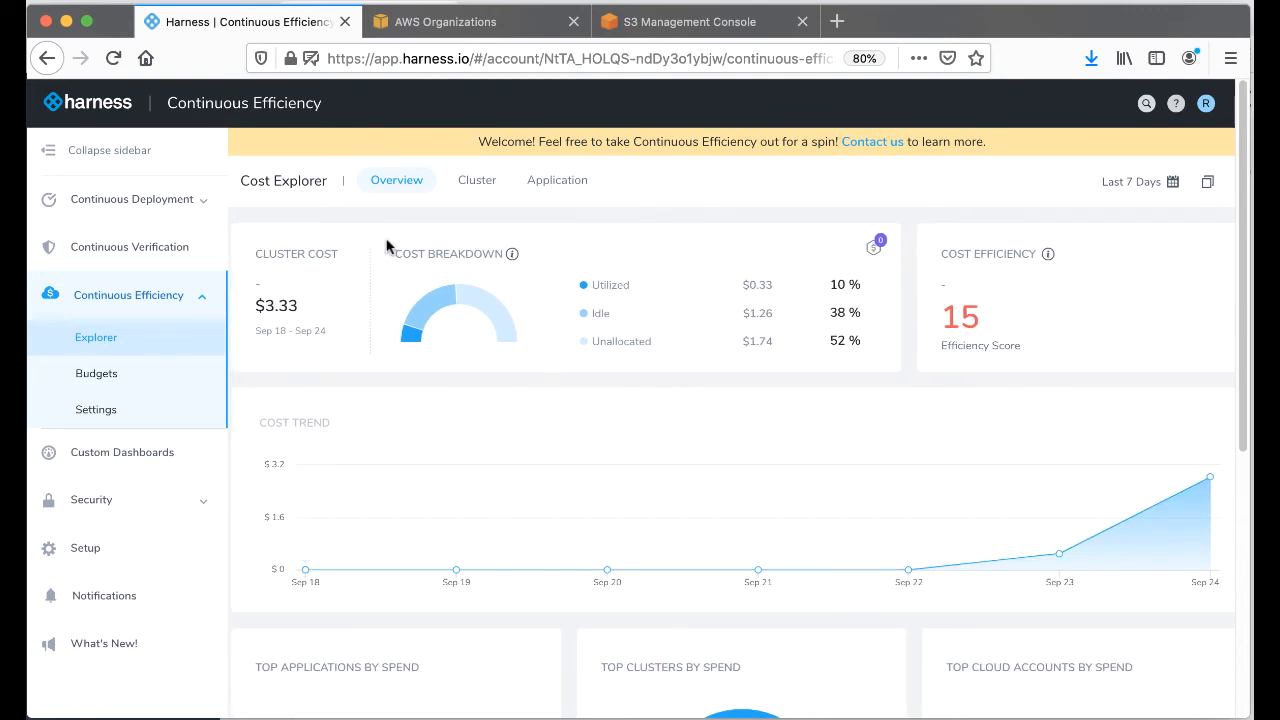
scroll(640, 290, down, 3)
scroll(743, 387, down, 5)
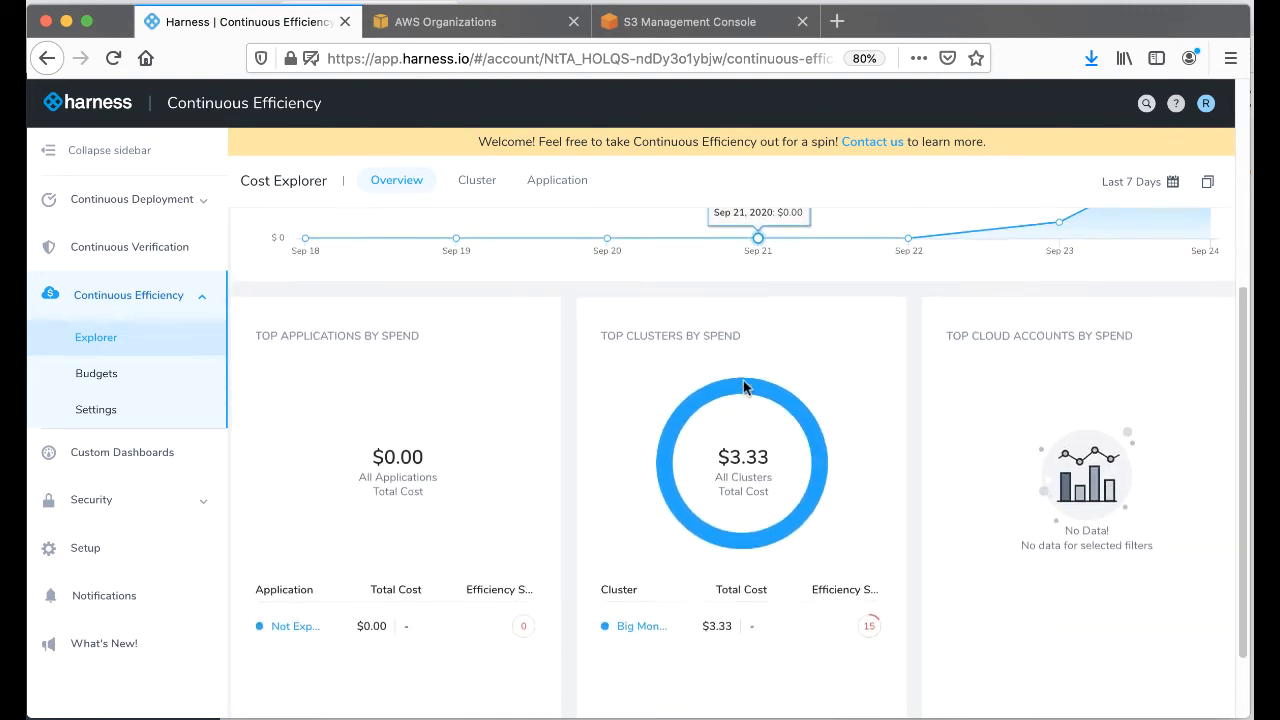
scroll(466, 434, up, 3)
scroll(466, 434, up, 3)
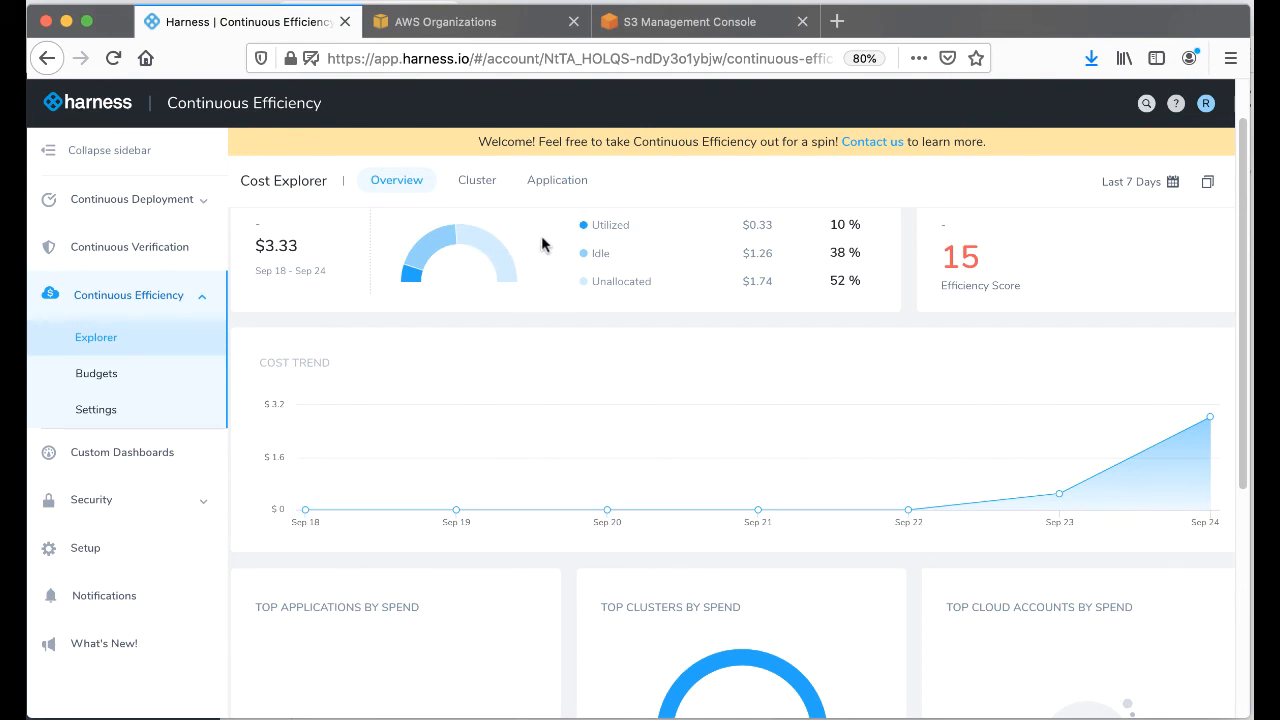
scroll(743, 517, down, 1)
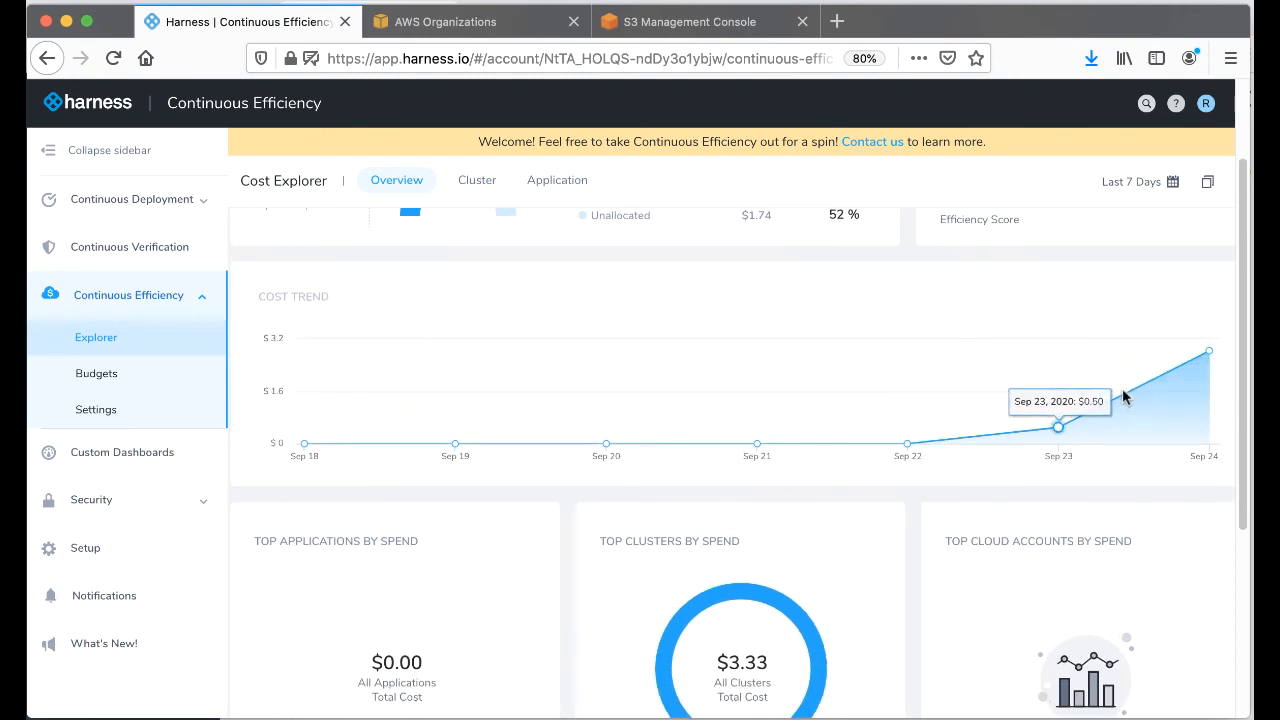
scroll(790, 380, up, 2)
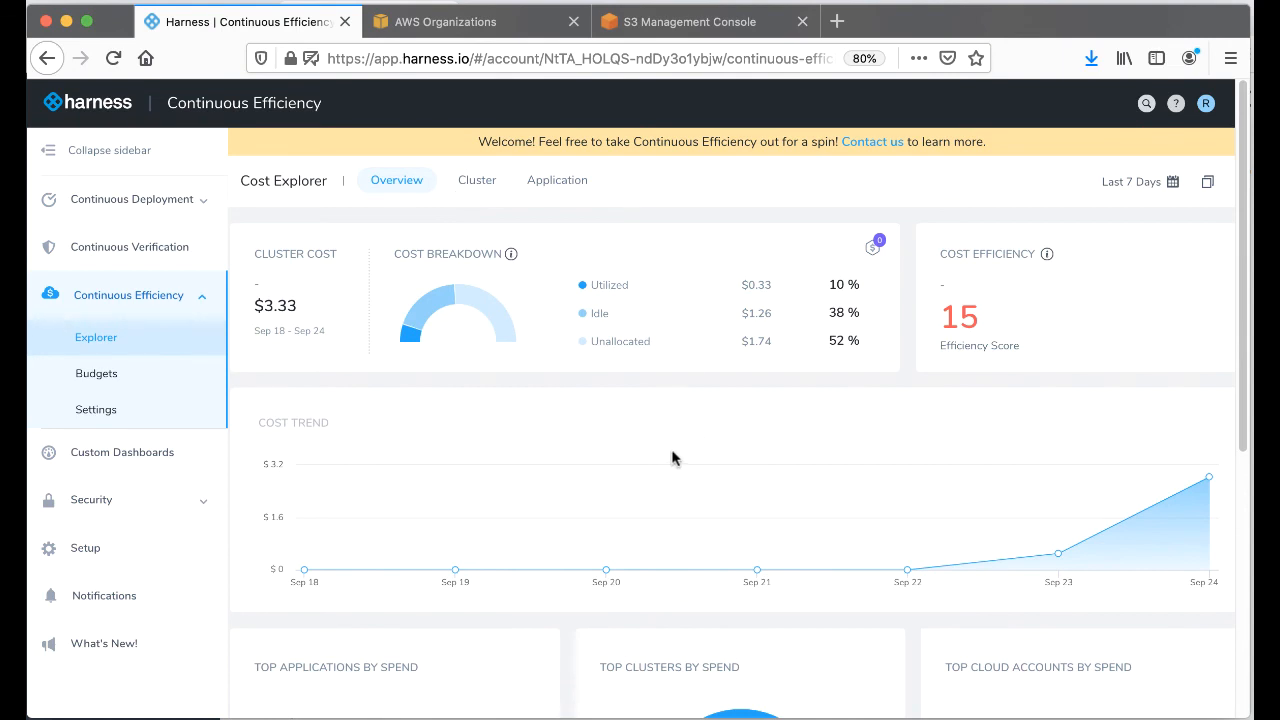
scroll(672, 458, down, 5)
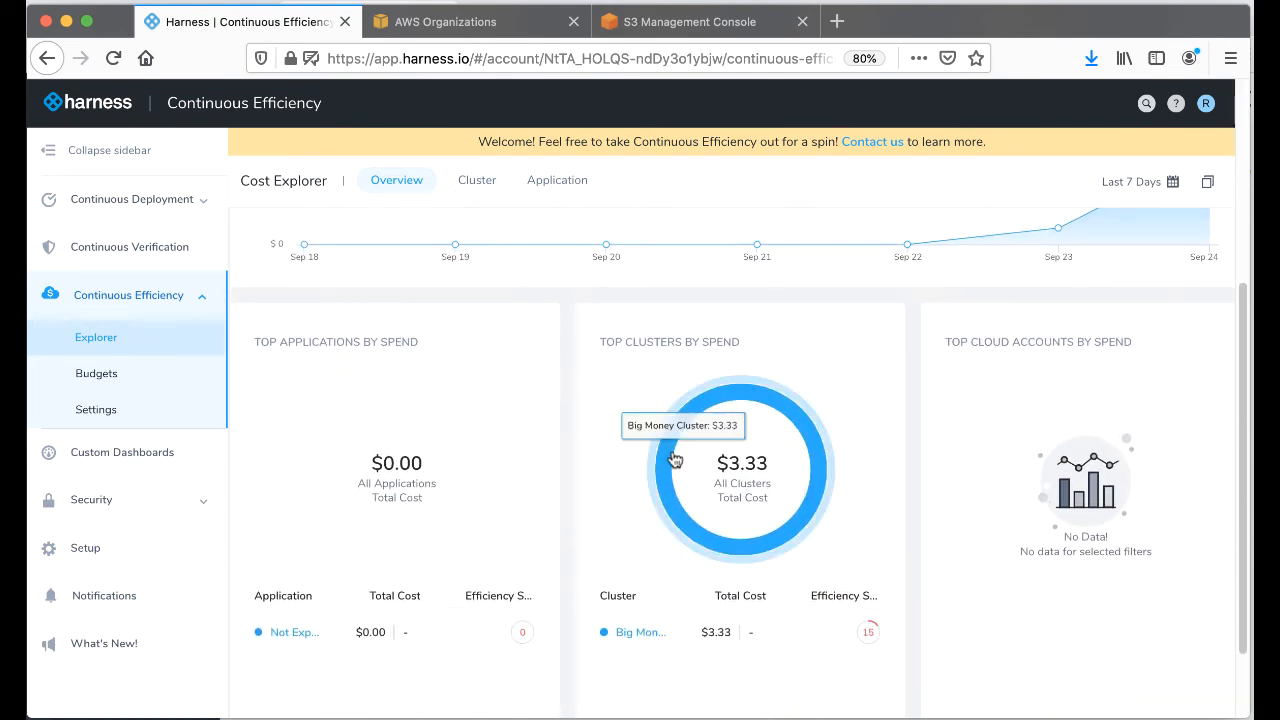
scroll(673, 458, up, 5)
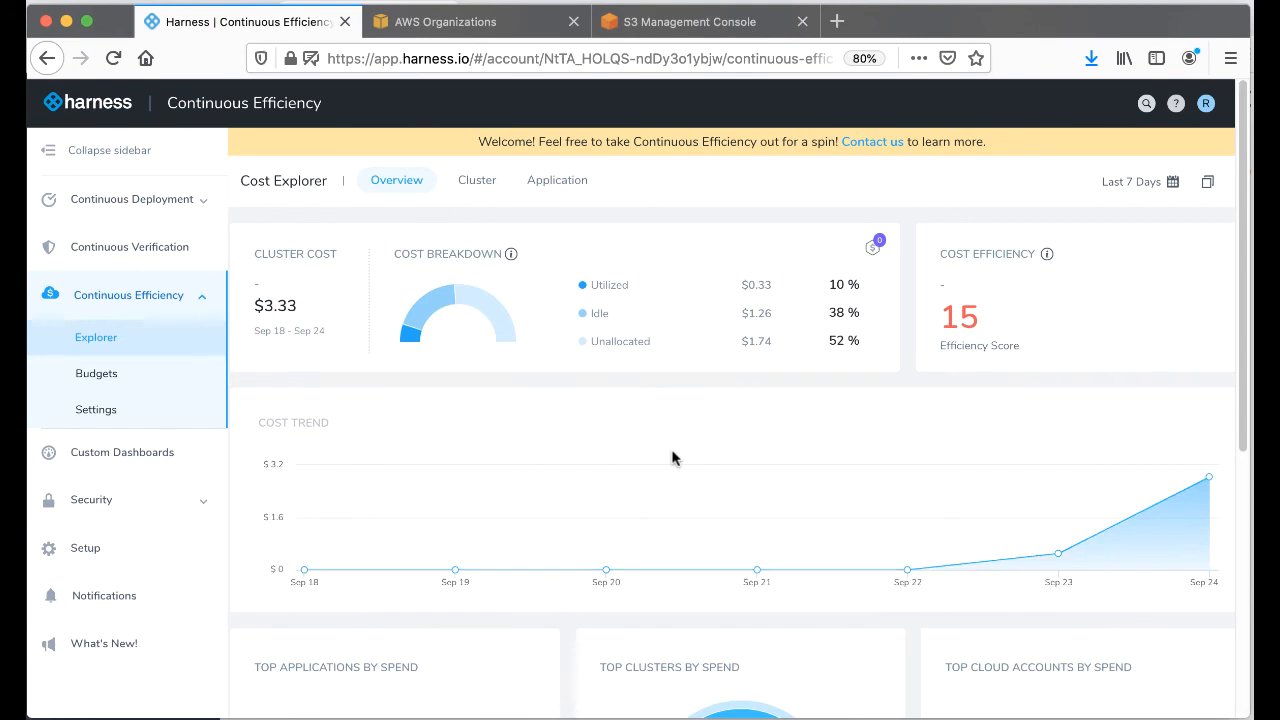